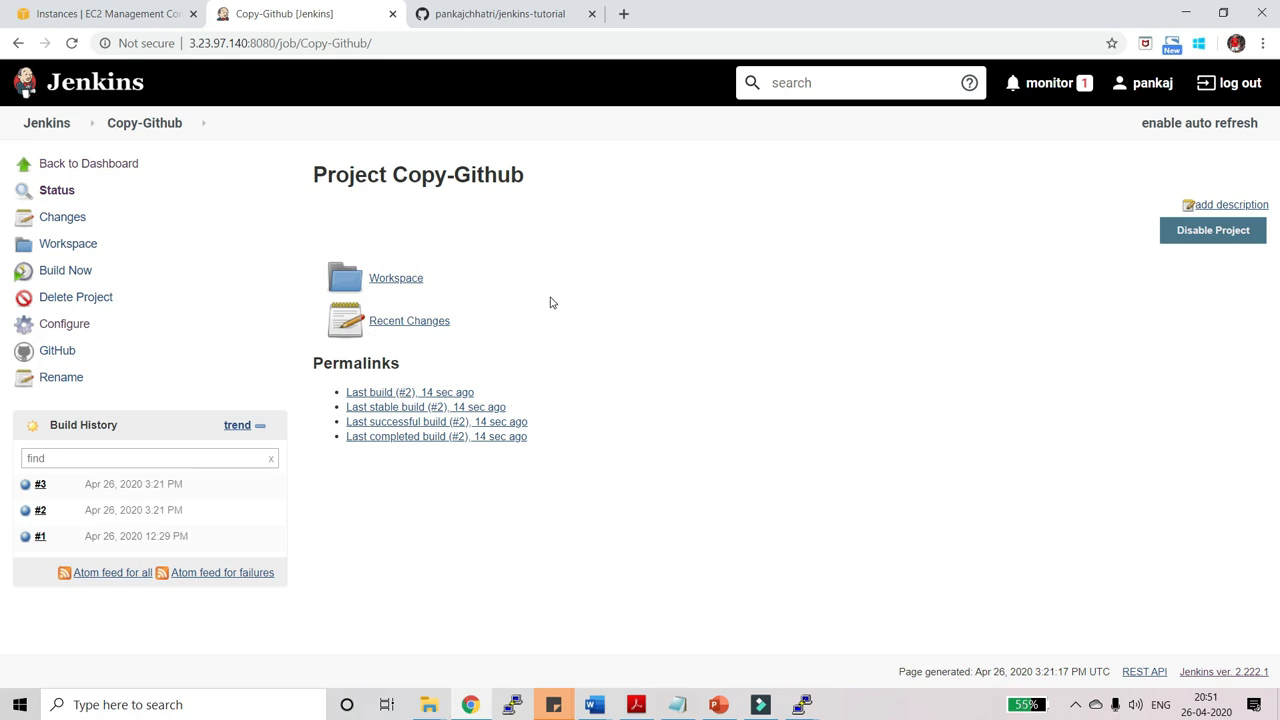
Return to the Jenkins dashboard and reopen the Copy-Github job, now showing build #3 as latest.
left_click(48, 120)
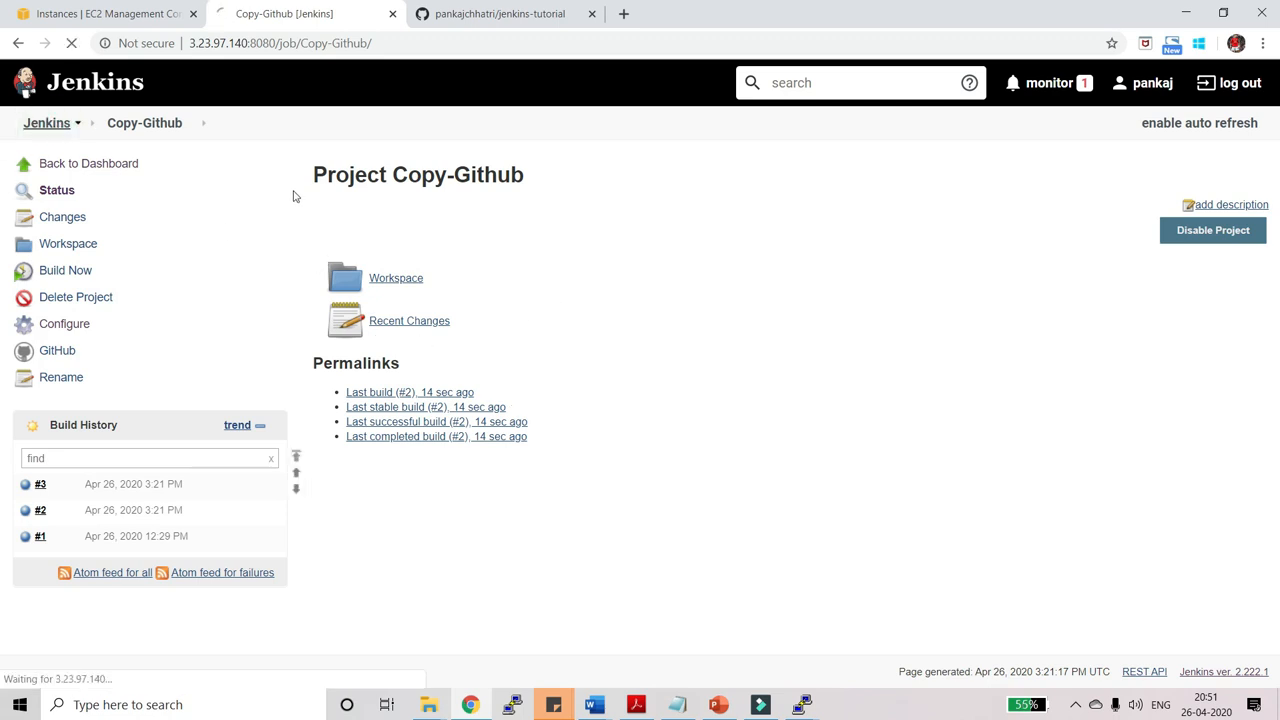
left_click(490, 240)
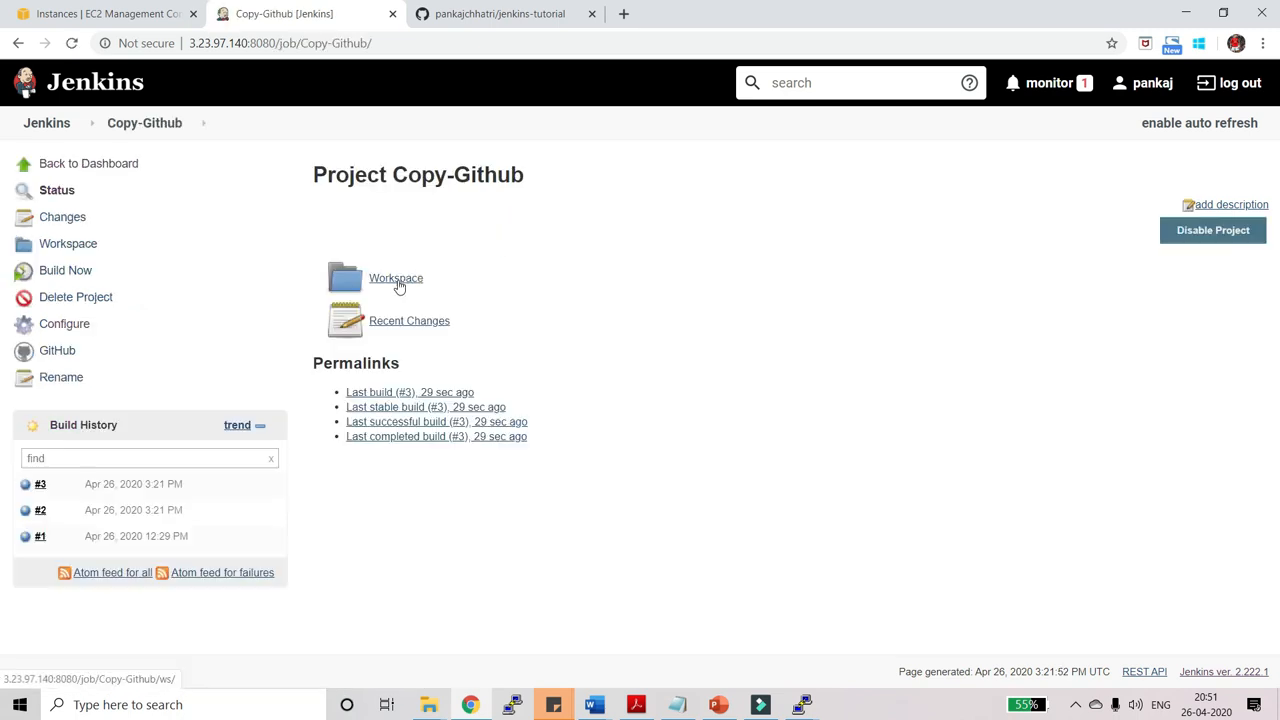
left_click(64, 324)
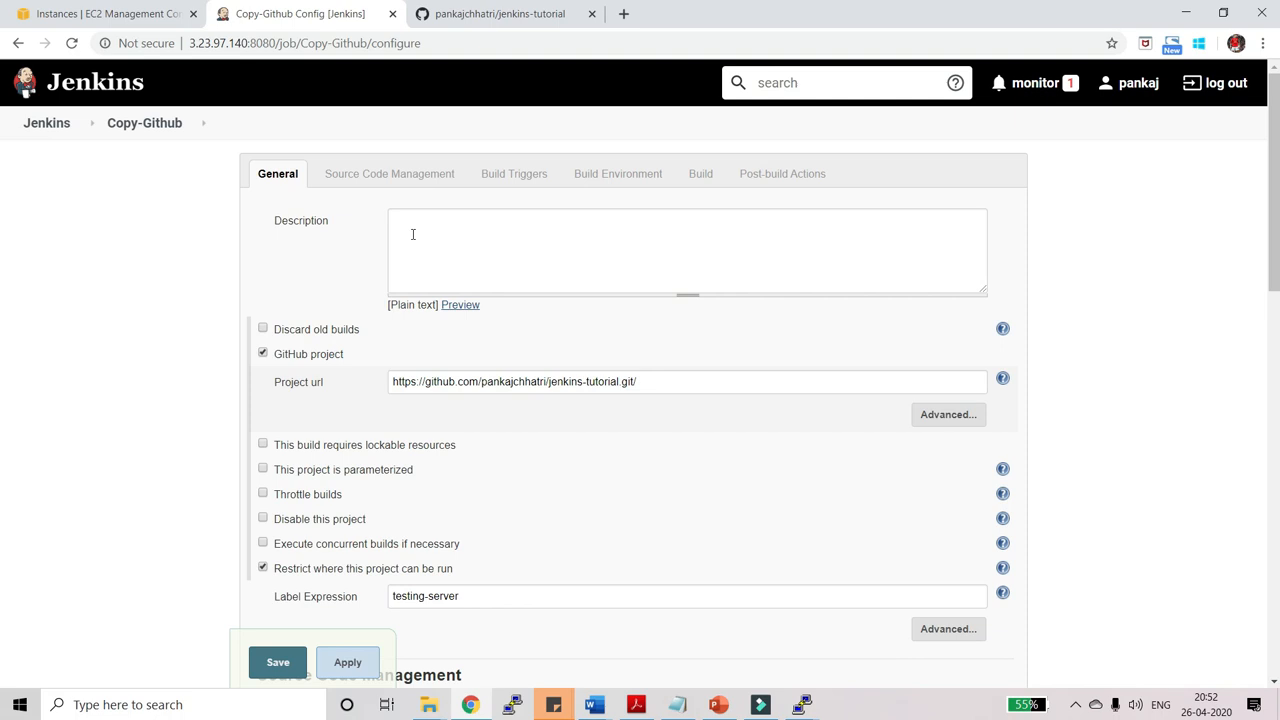
Enable 'GitHub hook trigger for GITScm polling' on Copy-Github and save the configuration.
scroll(557, 374, "down", 10)
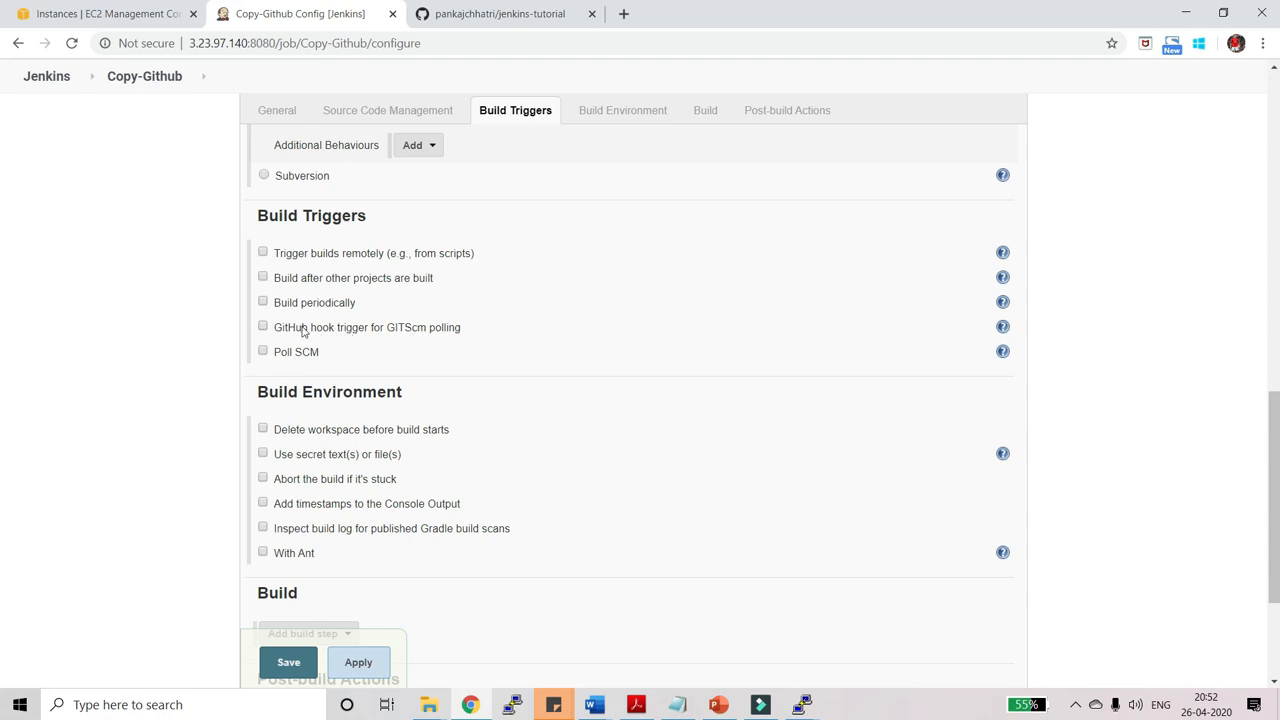
left_click(263, 328)
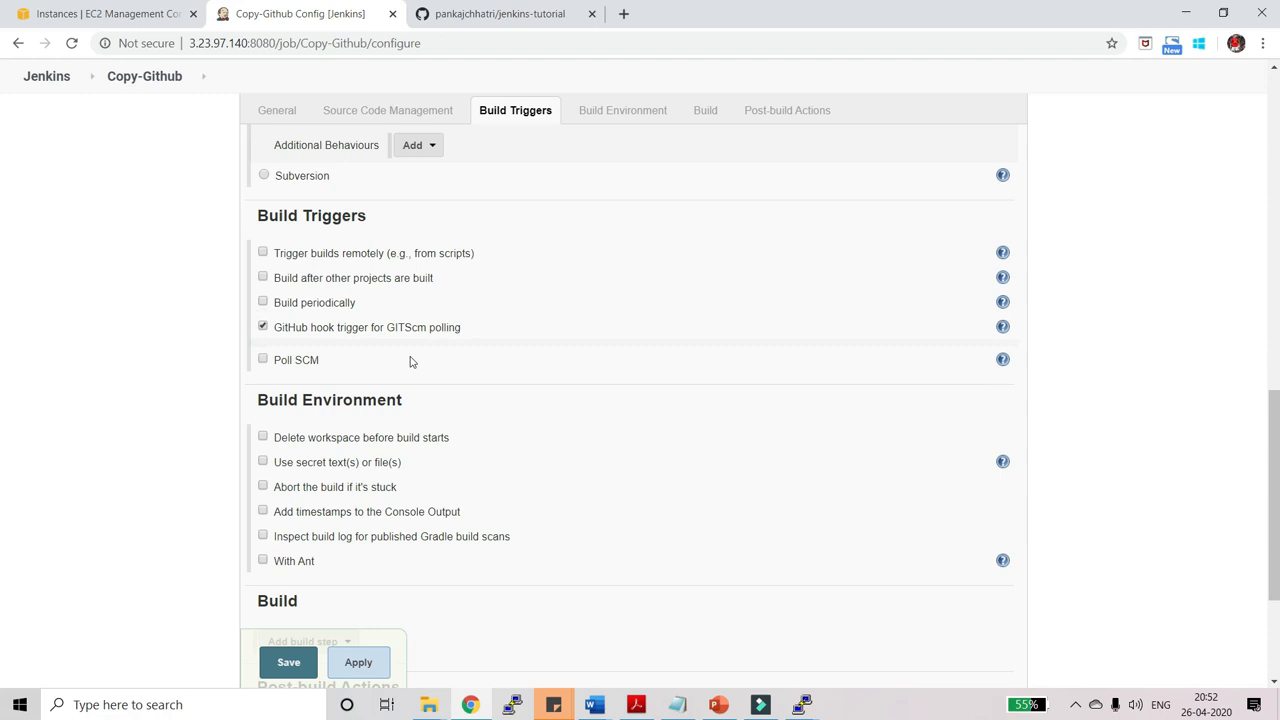
left_click(288, 662)
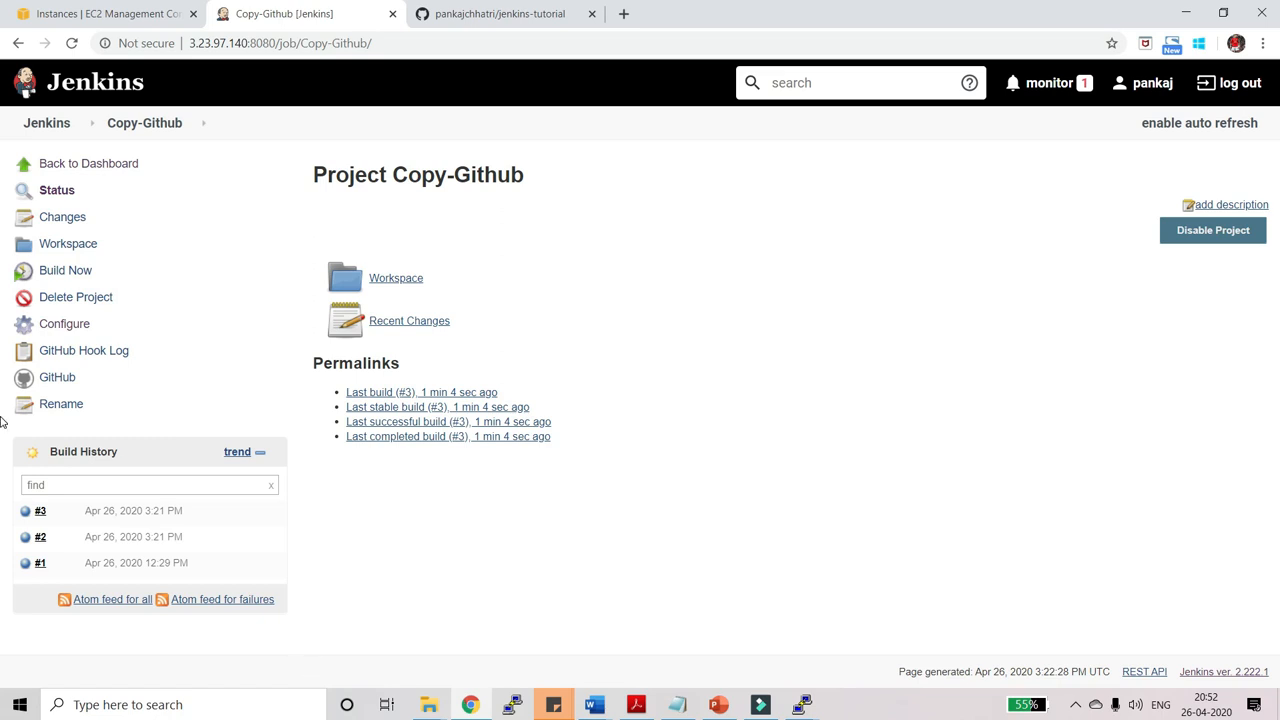
Go to the jenkins-tutorial repository's Webhooks settings on GitHub and begin adding a new webhook.
left_click(510, 13)
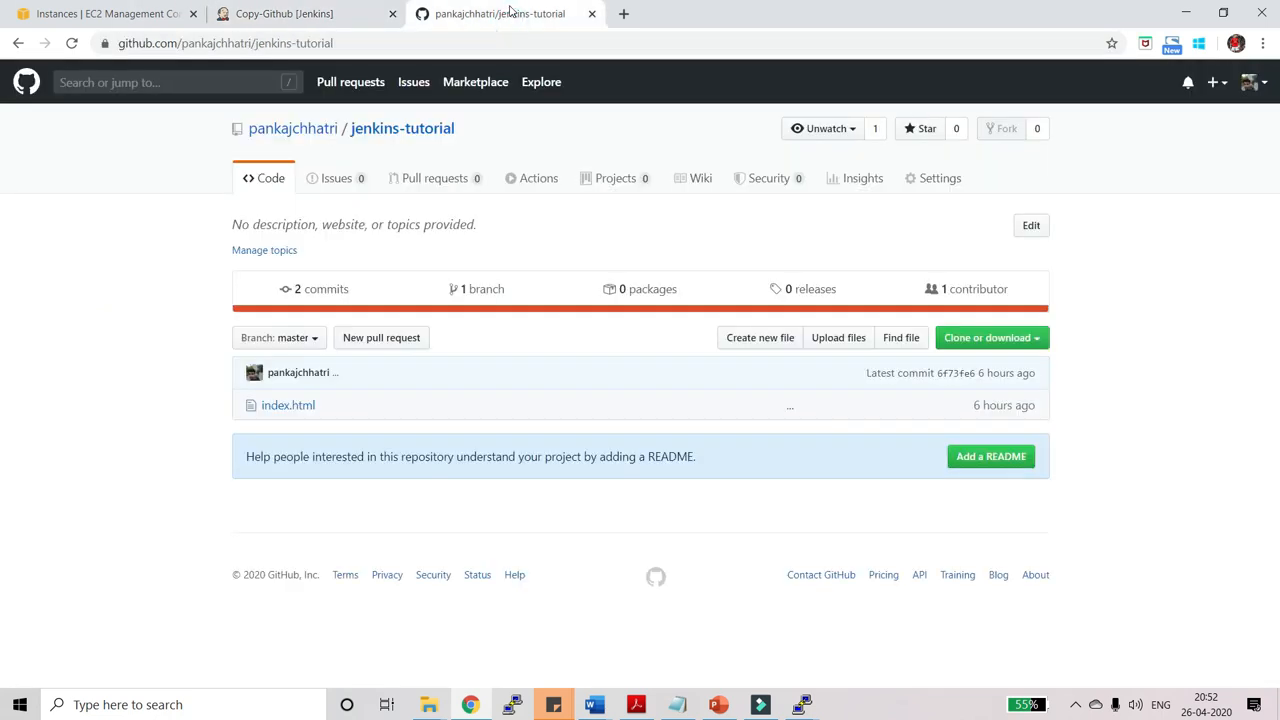
left_click(337, 42)
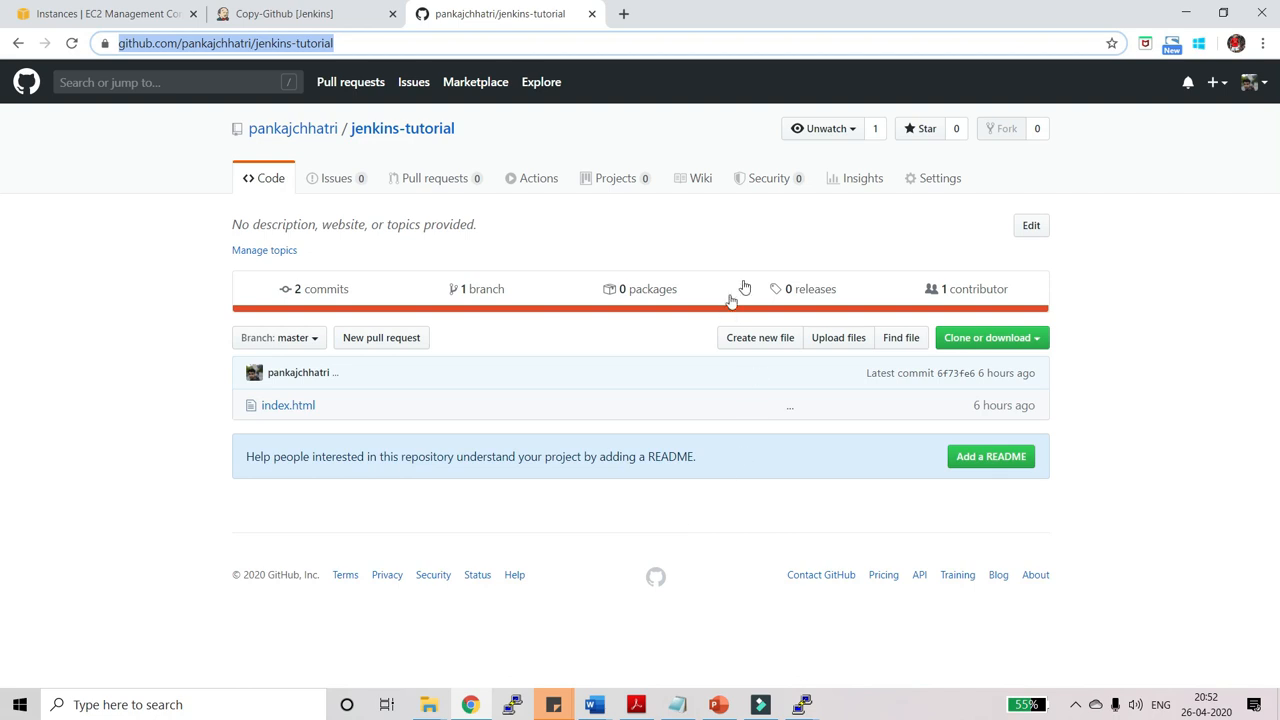
left_click(934, 184)
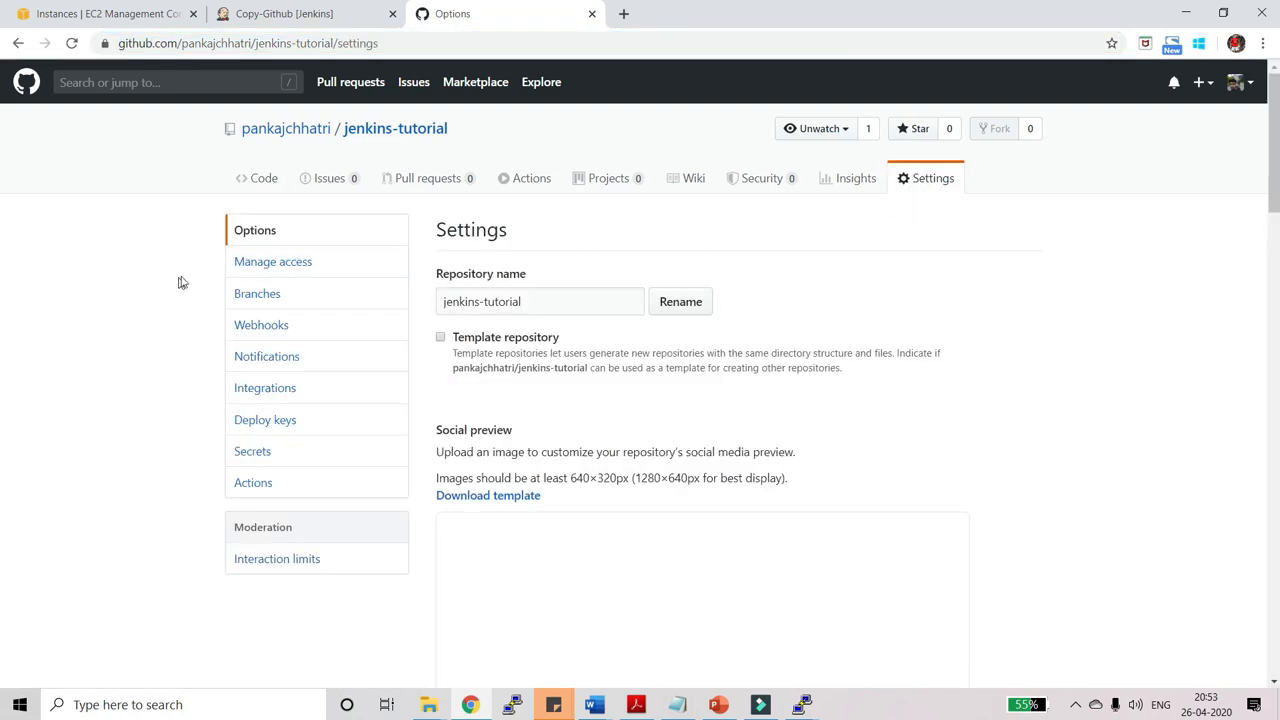
left_click(261, 325)
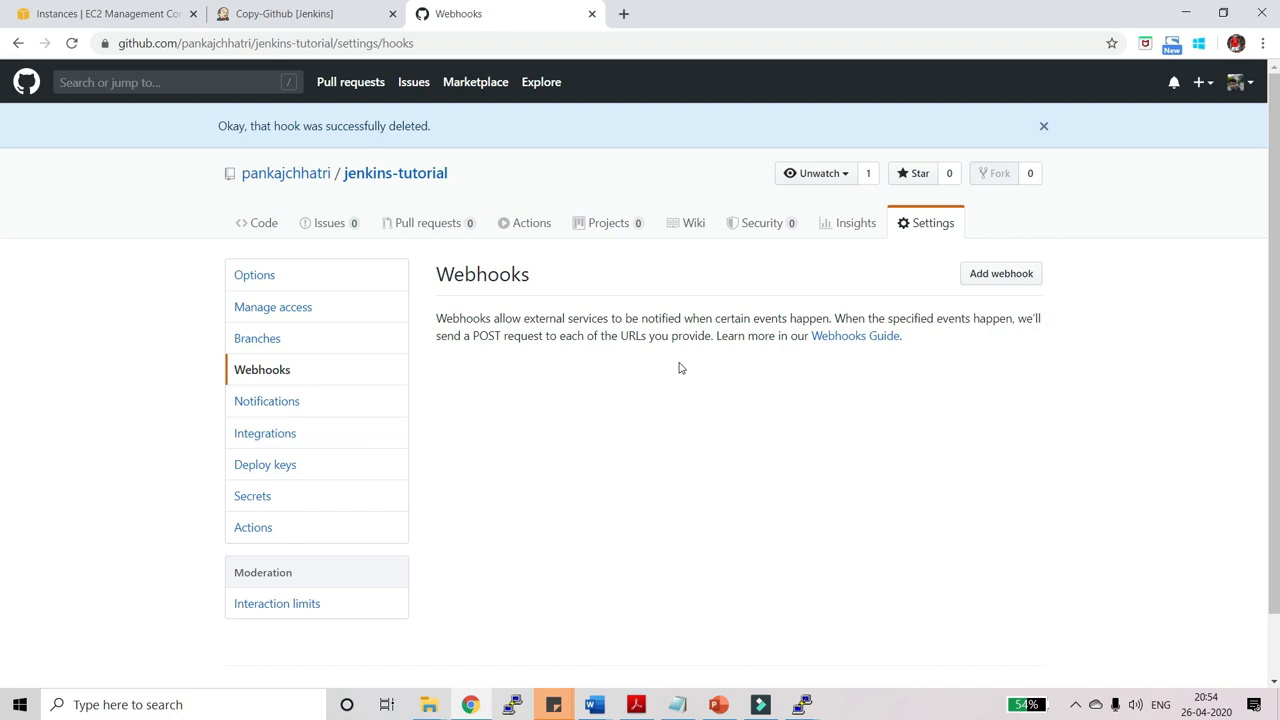
left_click(1024, 276)
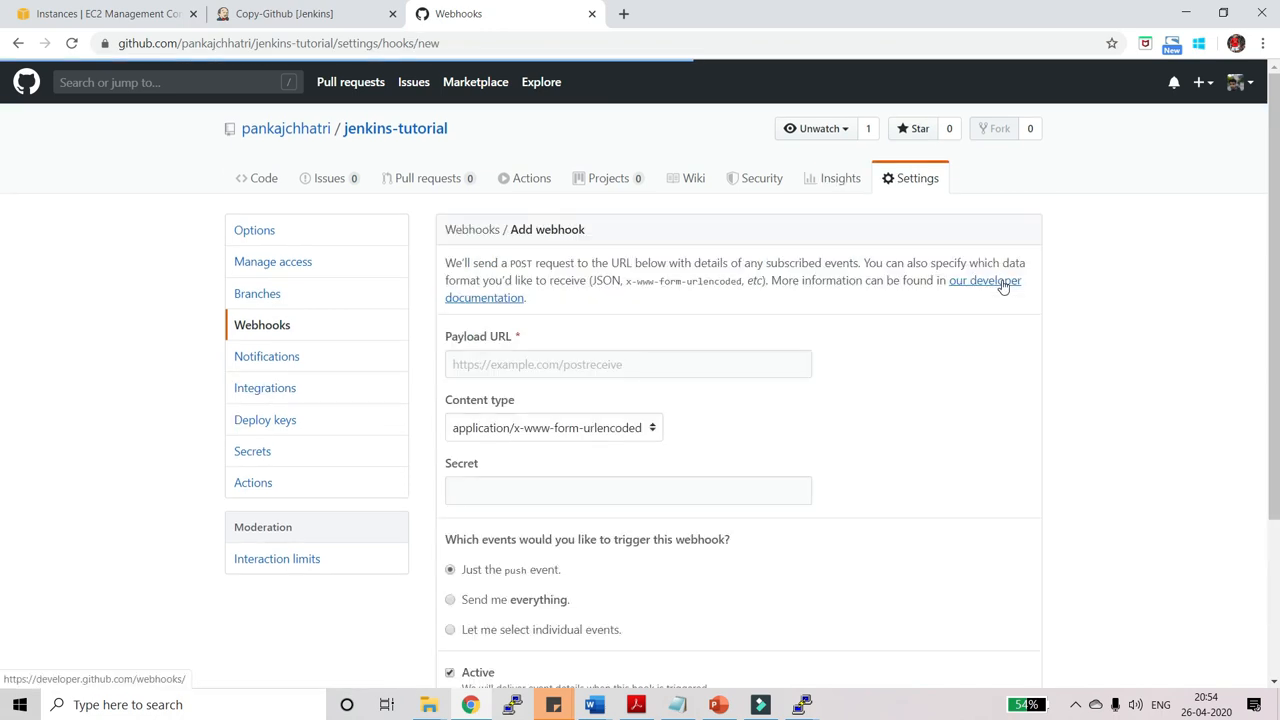
Clear the Payload URL field and copy the Jenkins server host and port from the Jenkins tab.
scroll(634, 474, "down", 1)
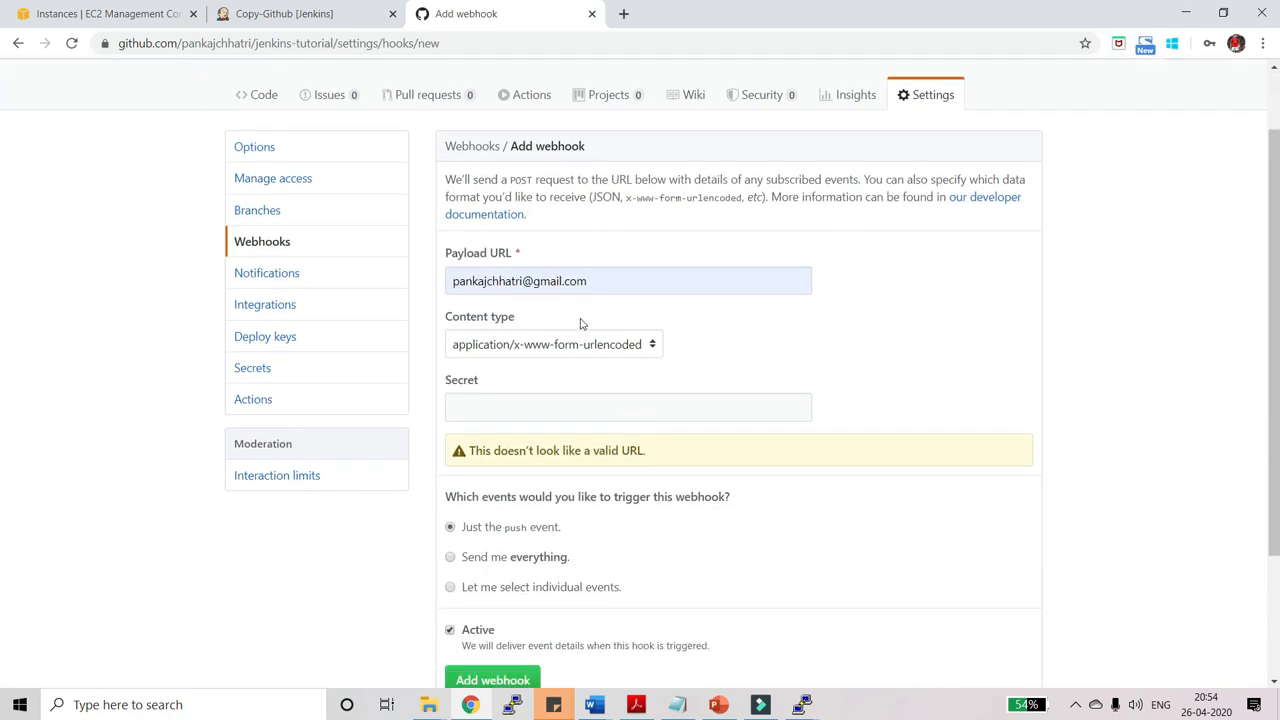
triple_click(646, 283)
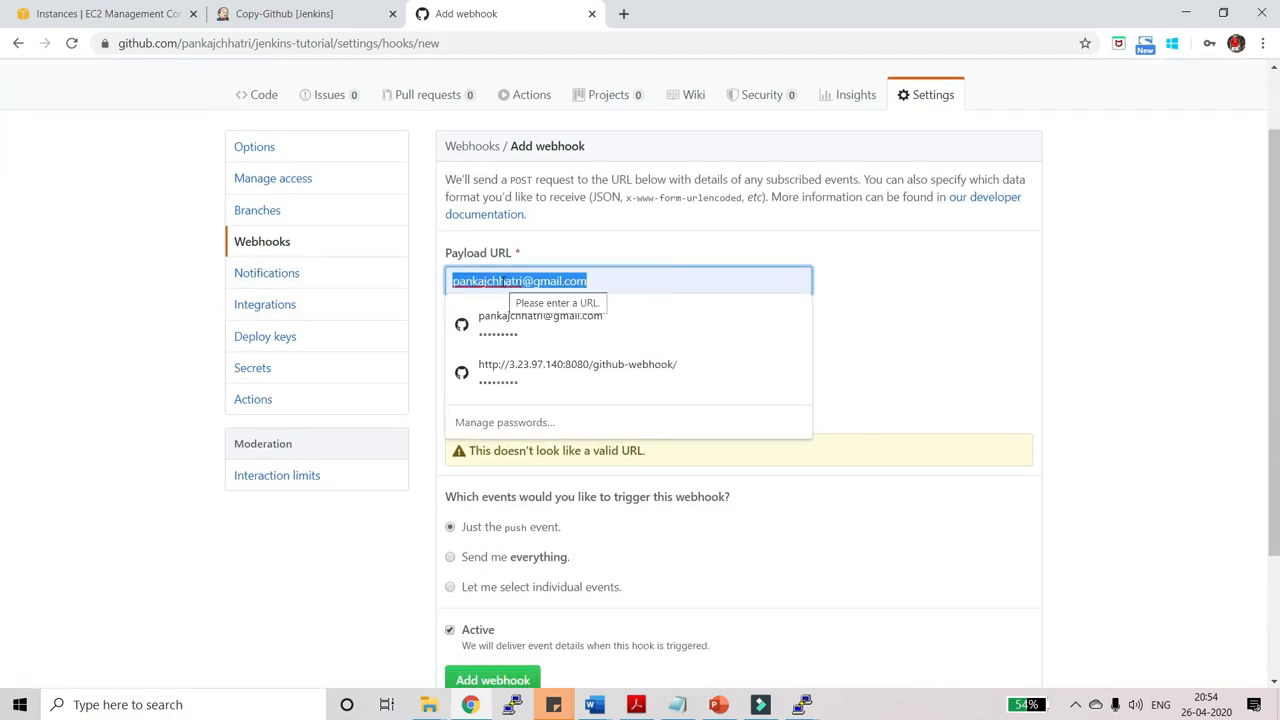
key("BackSpace")
left_click(284, 13)
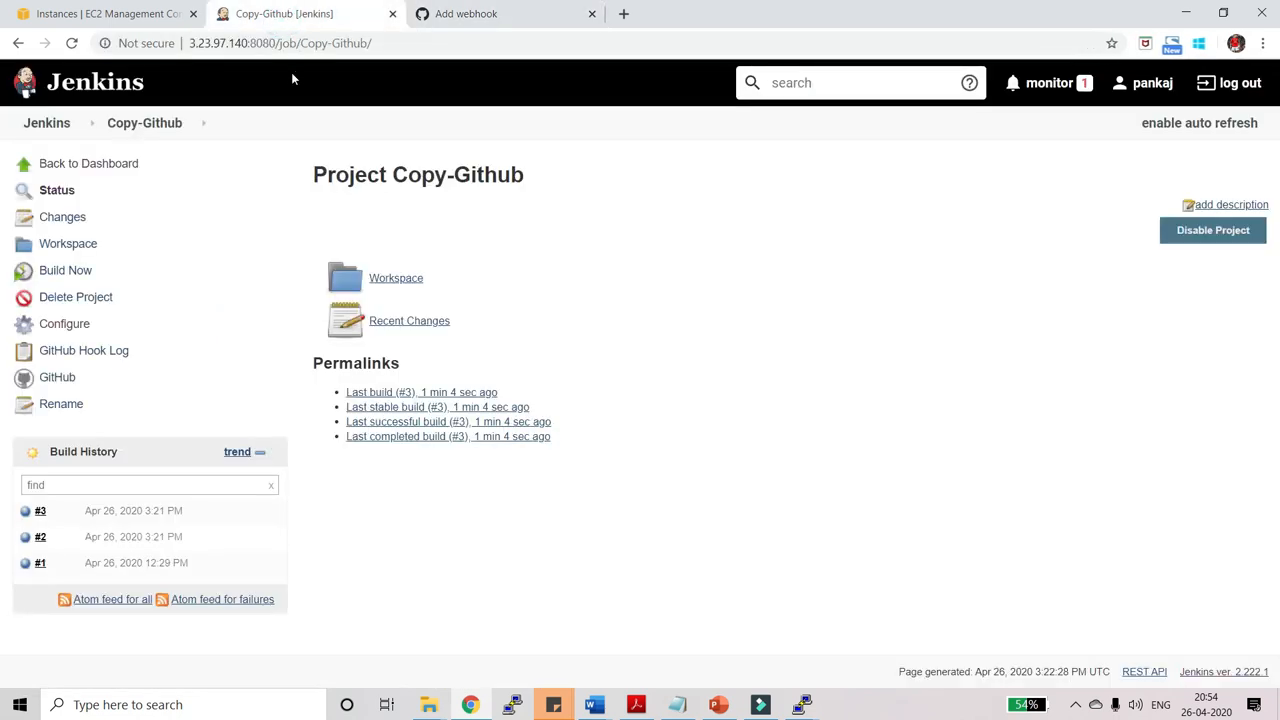
left_click_drag(274, 40, 188, 42)
key("ctrl+c")
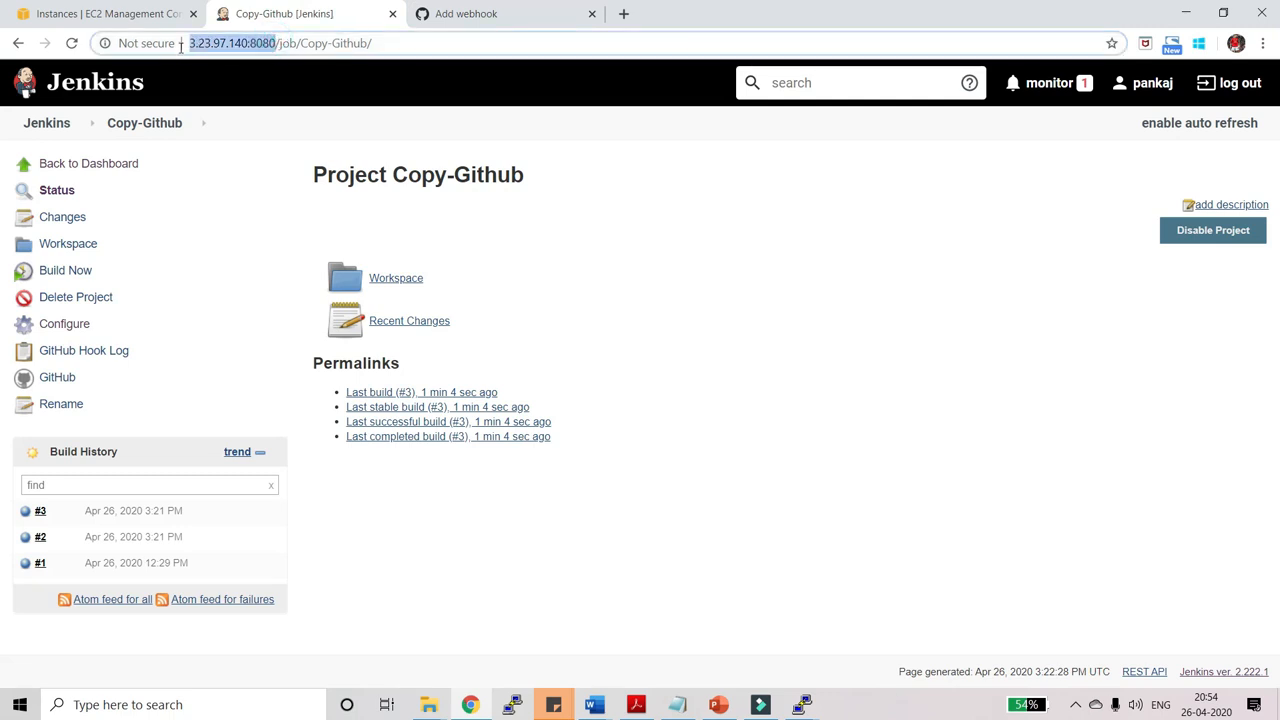
left_click(458, 13)
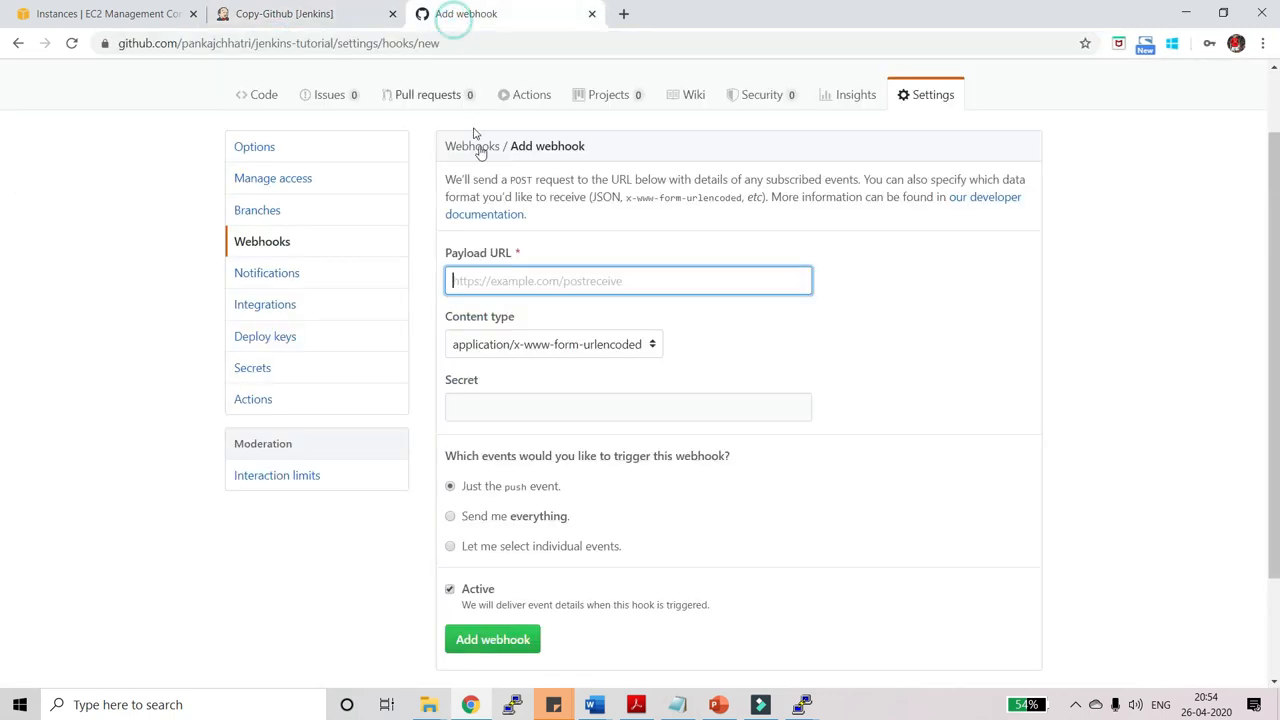
left_click(509, 284)
key("ctrl+v")
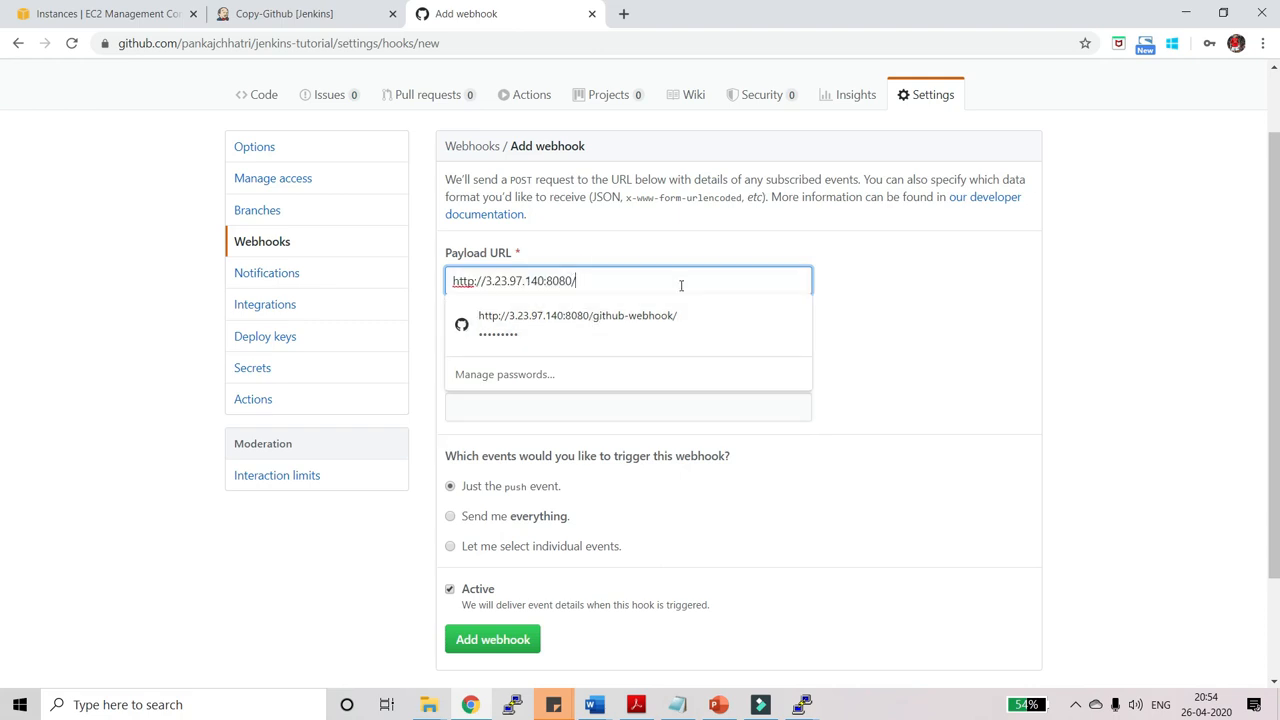
type("github")
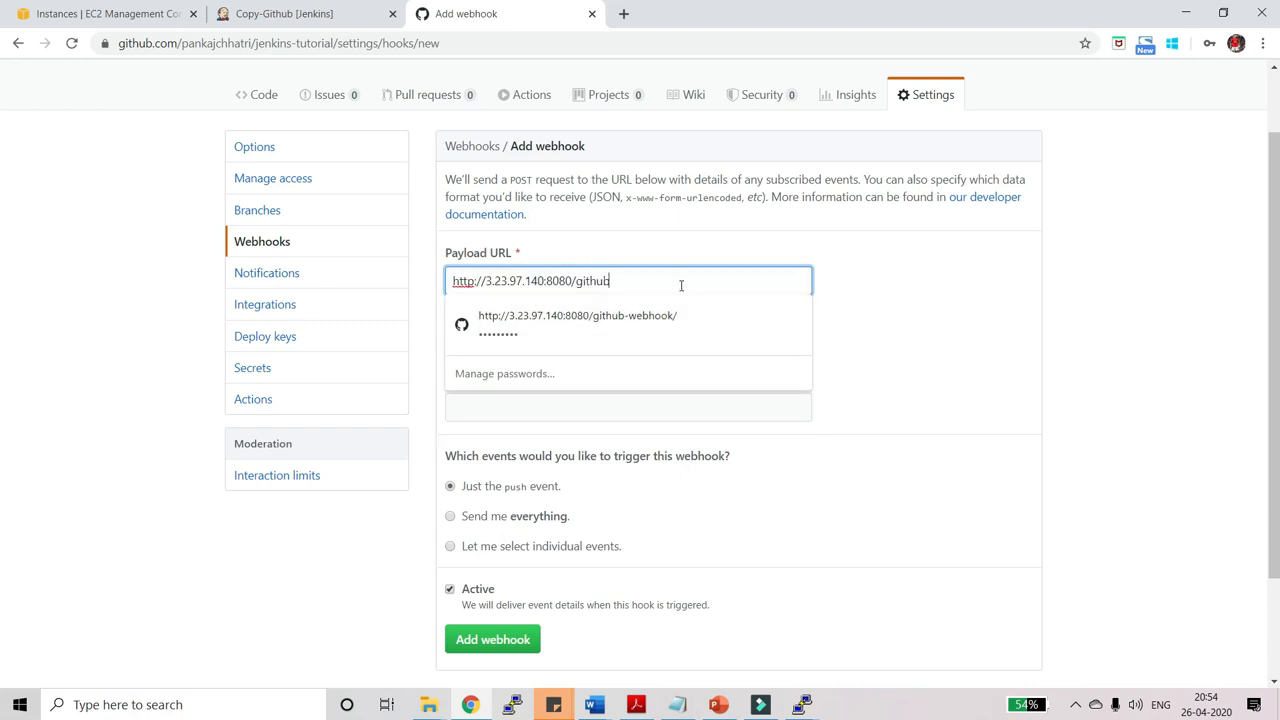
type("-webhook/")
left_click(969, 266)
scroll(910, 382, "down", 1)
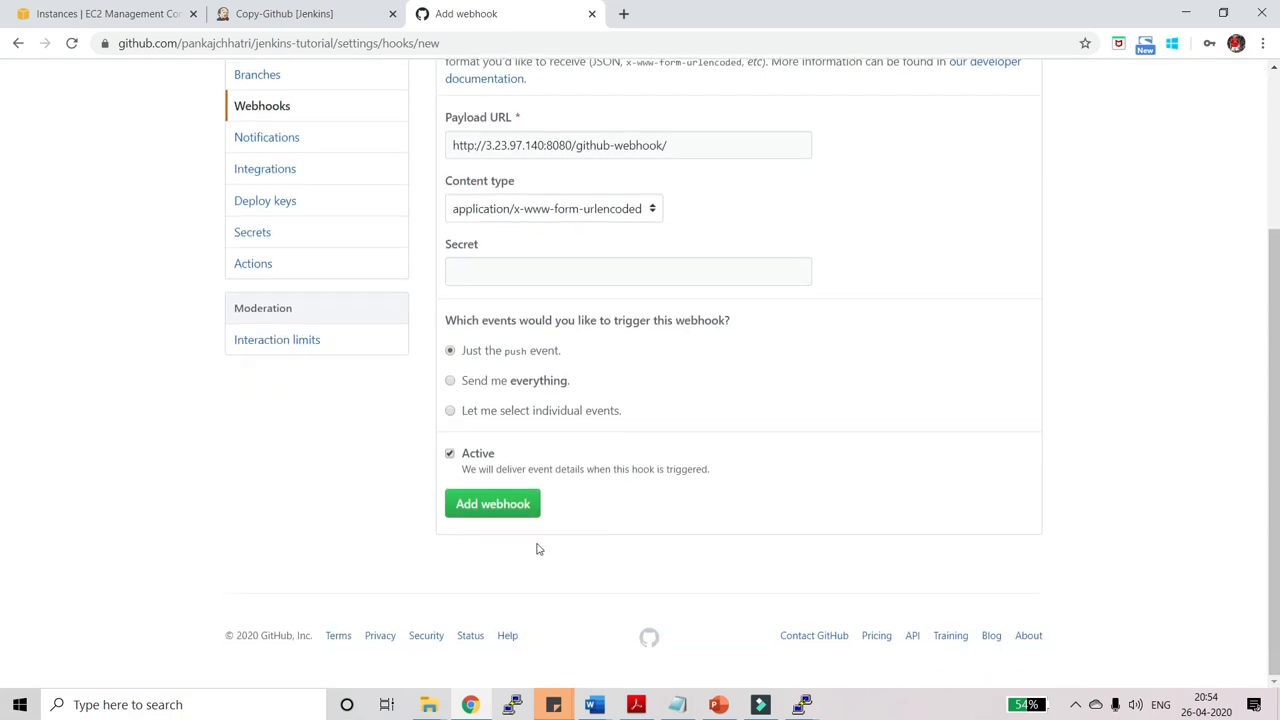
Add the push webhook, then copy the jenkins-tutorial repository's HTTPS clone URL.
left_click(492, 508)
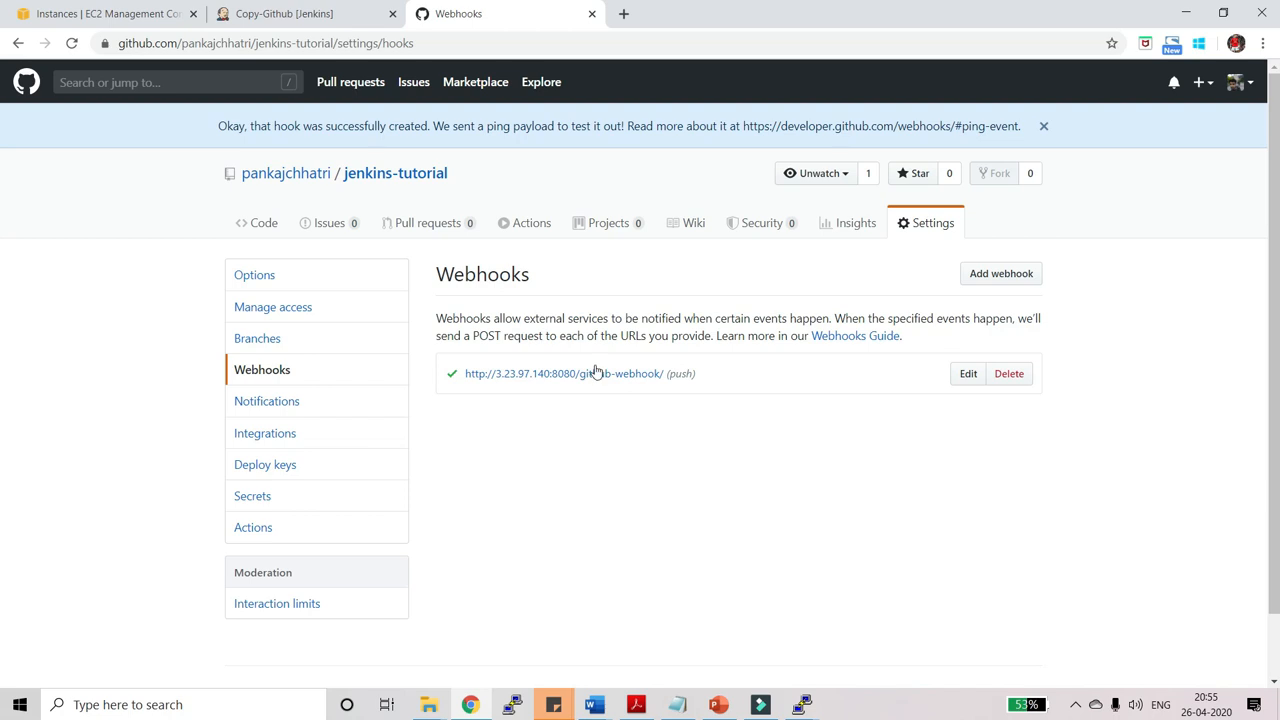
left_click(380, 176)
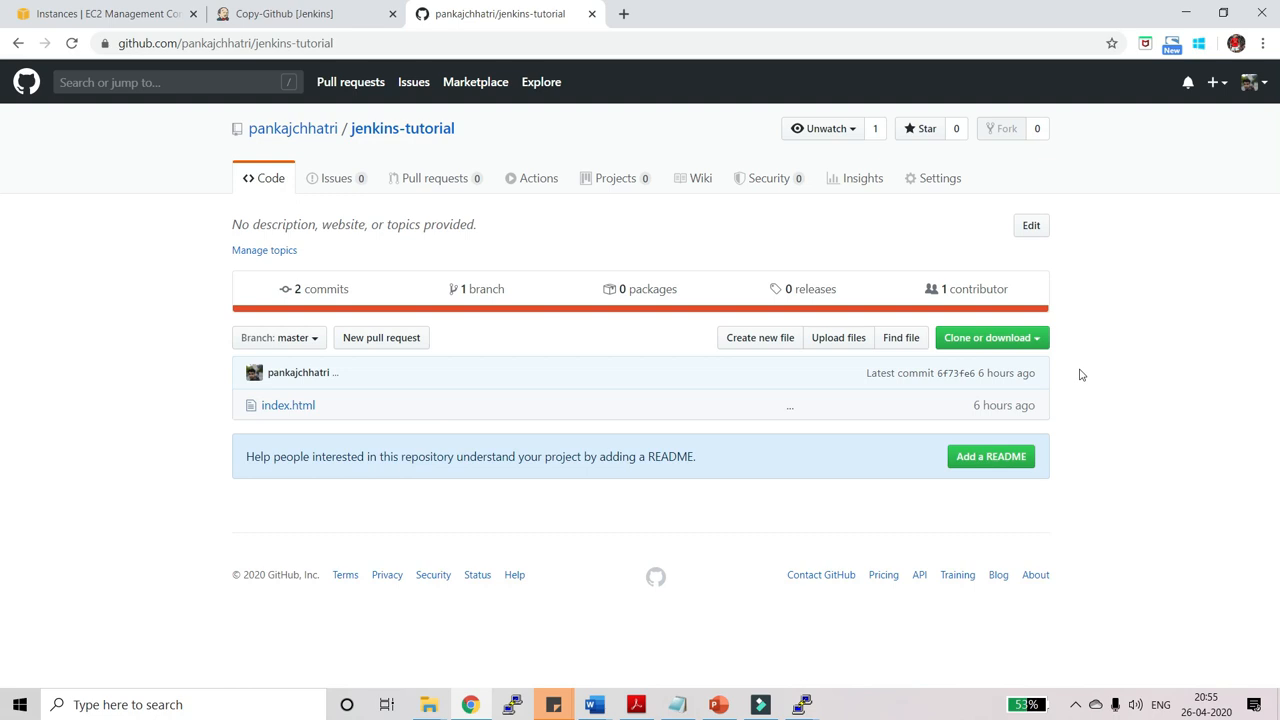
left_click(1036, 340)
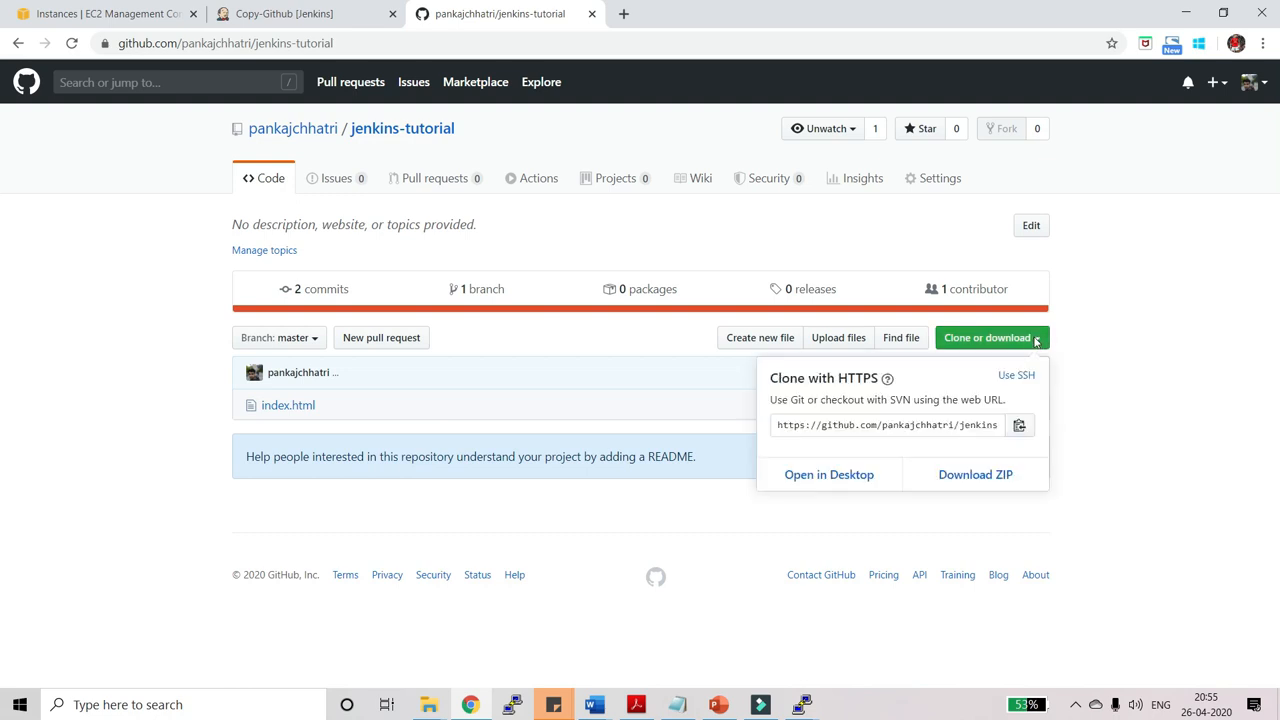
left_click(1019, 425)
left_click(428, 704)
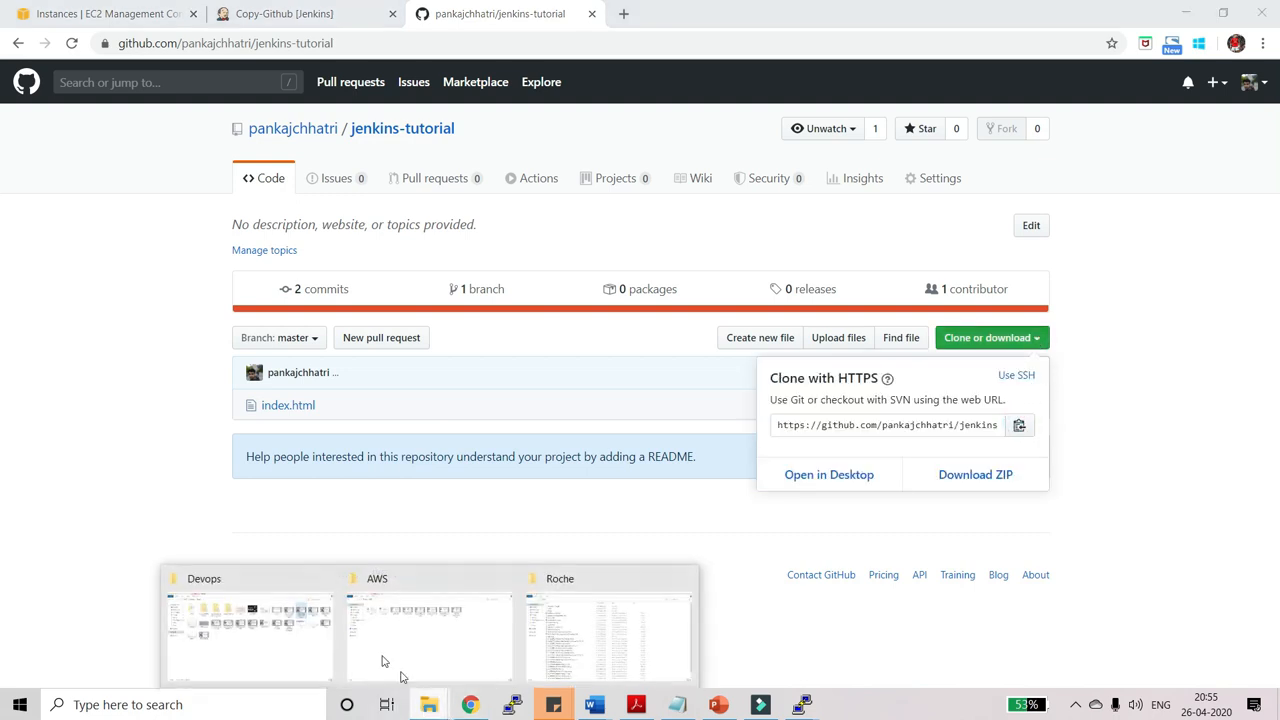
left_click(572, 628)
Create a new folder named Project on Data (D:) and open it.
double_click(479, 243)
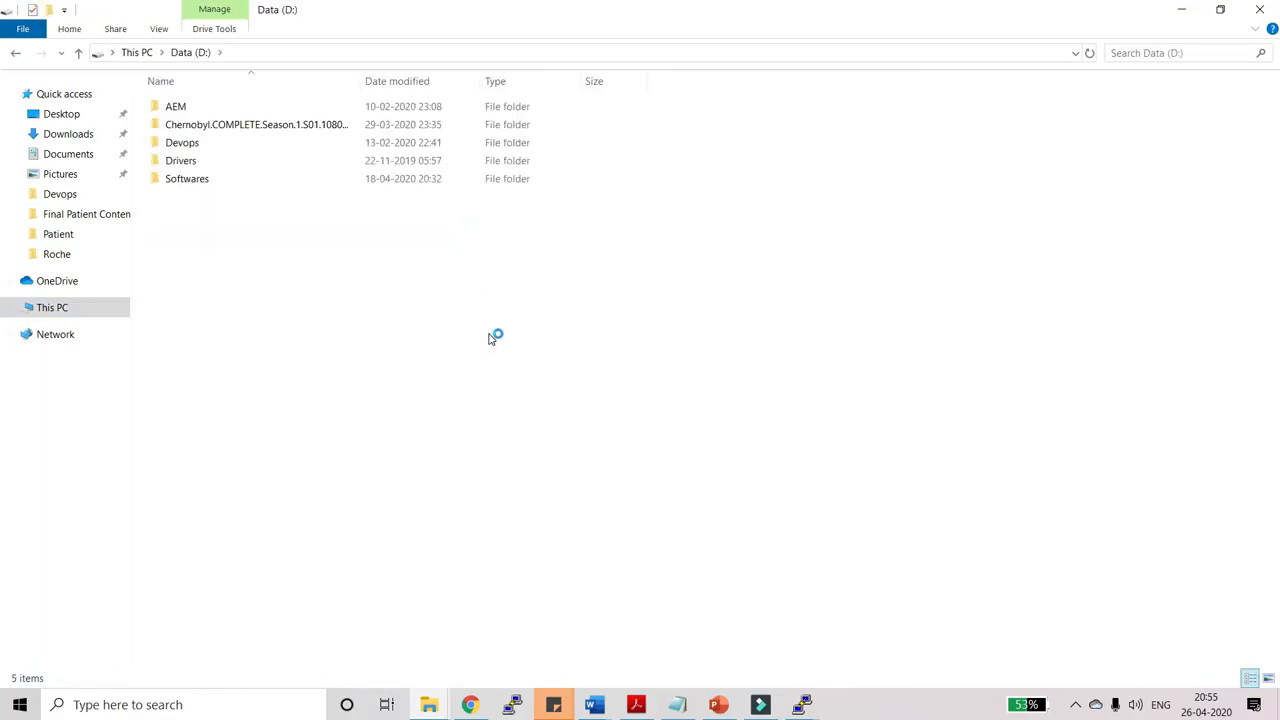
key("ctrl+shift+n")
type("Project")
key("Return")
key("Return")
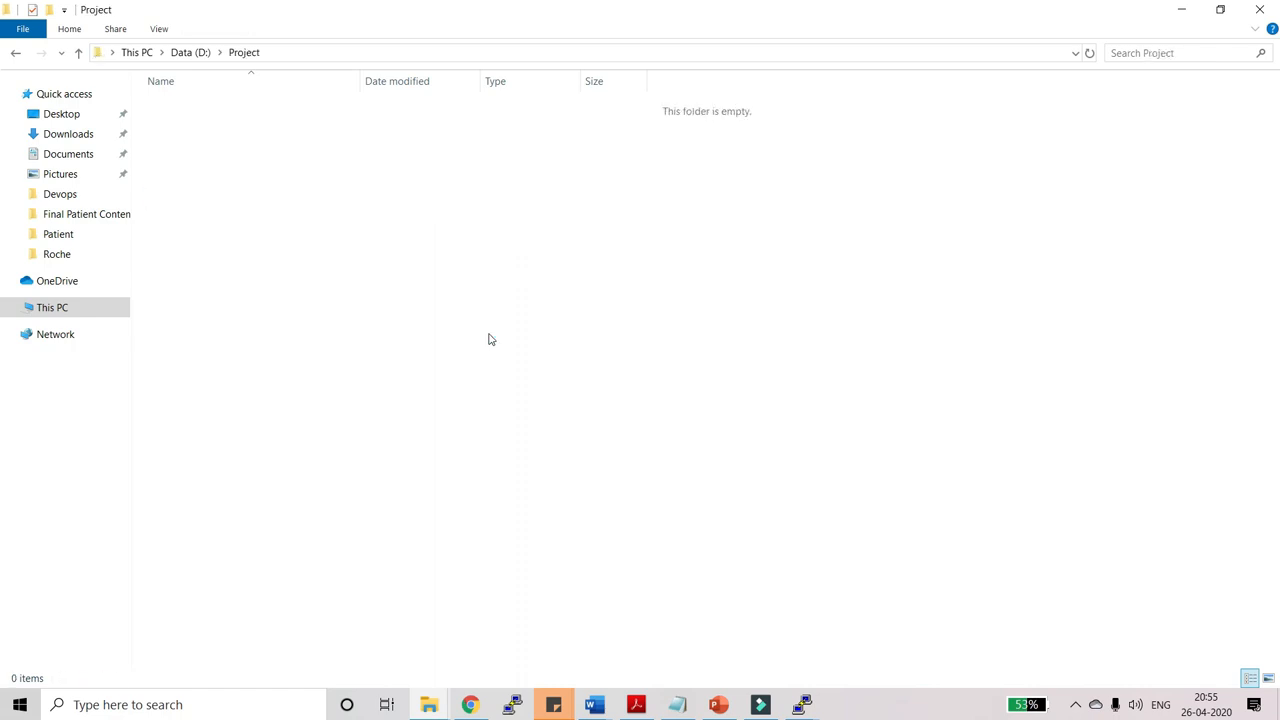
left_click(498, 47)
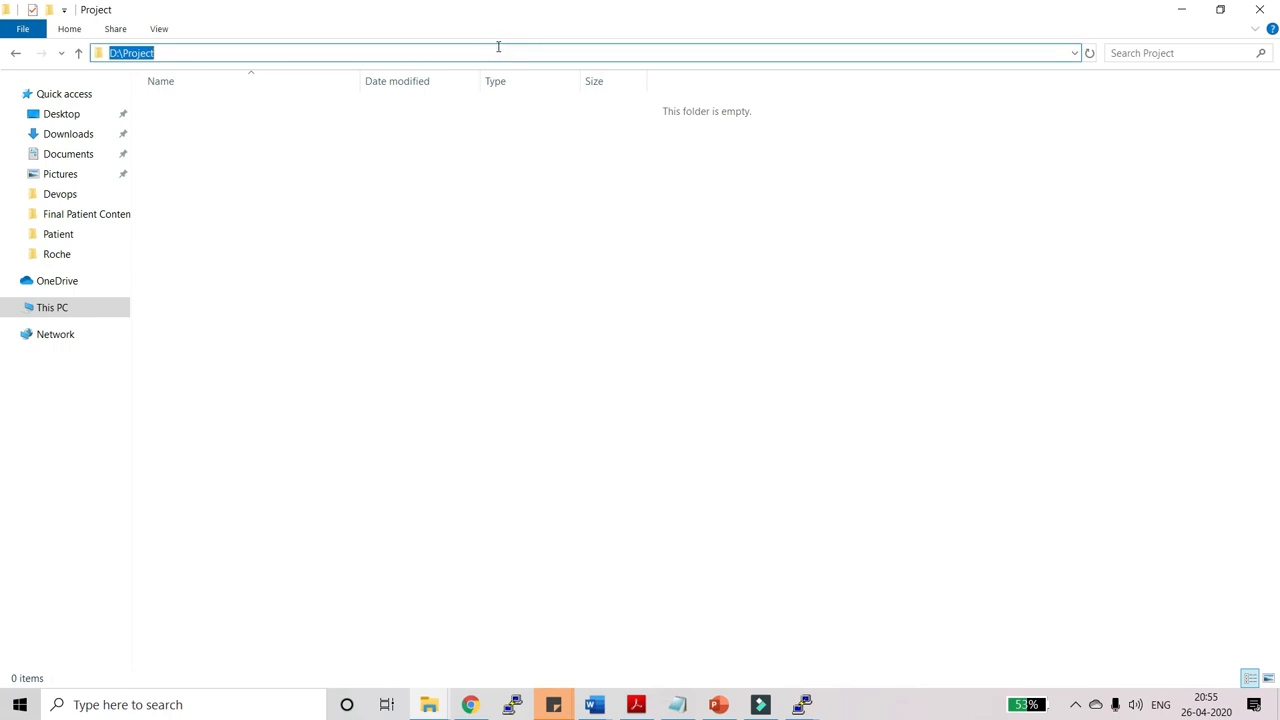
Open Command Prompt in D:\Project and run git clone with the copied jenkins-tutorial URL.
key("Return")
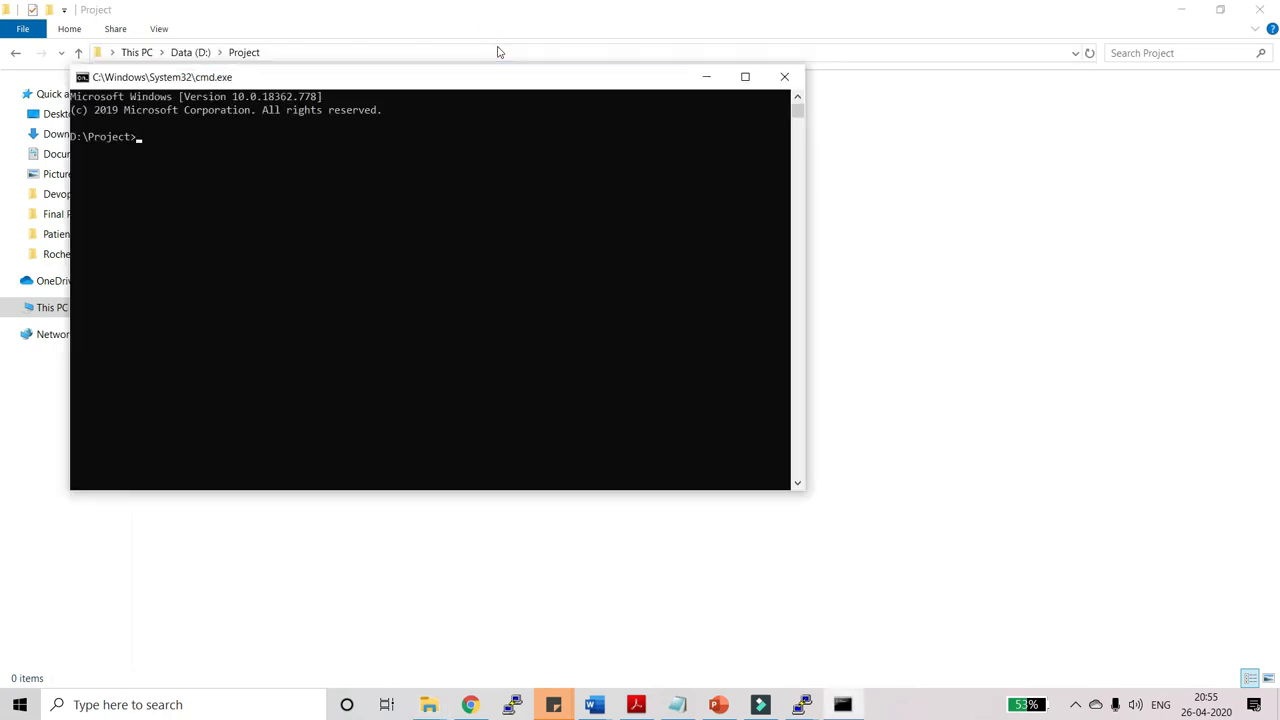
key("XF86AudioLowerVolume")
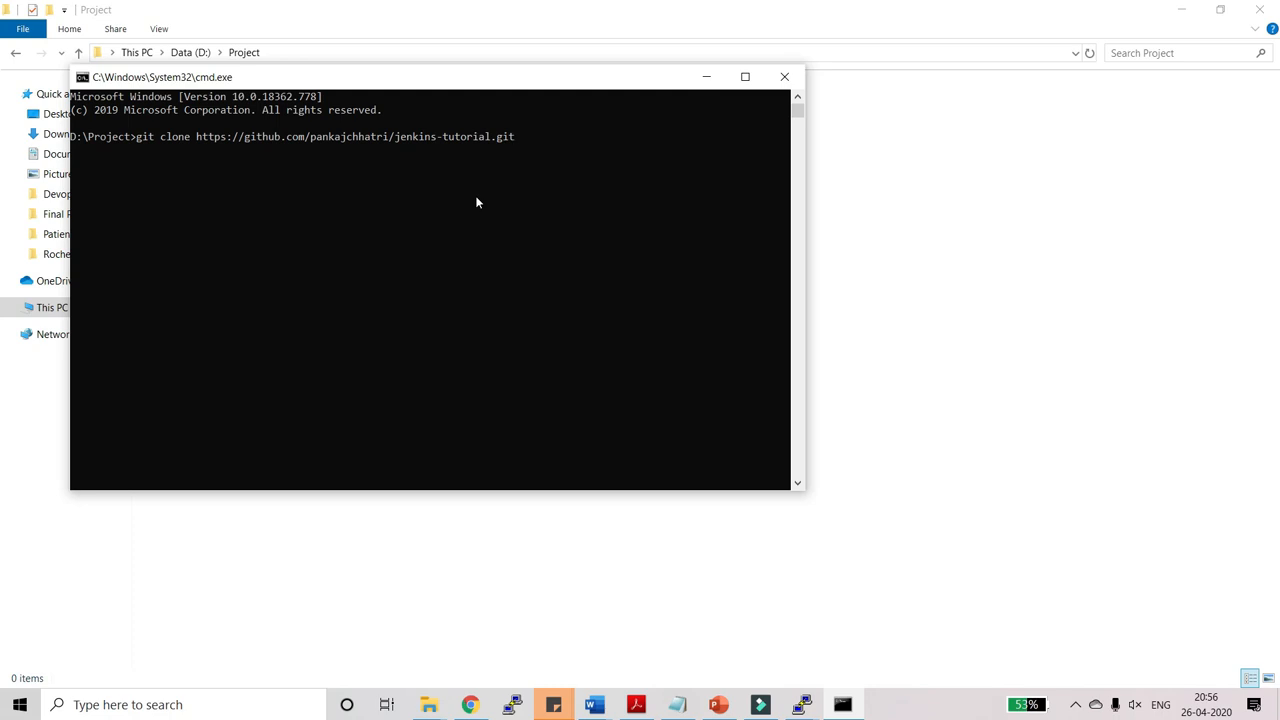
key("Return")
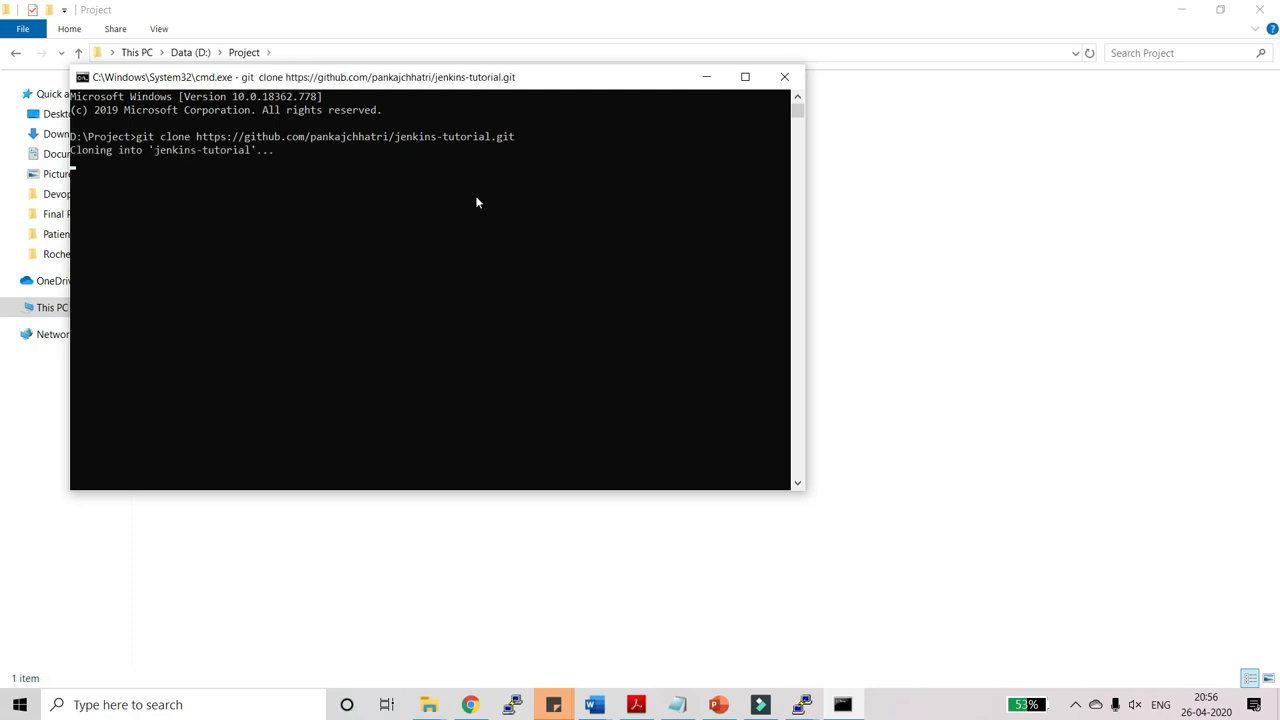
left_click(746, 77)
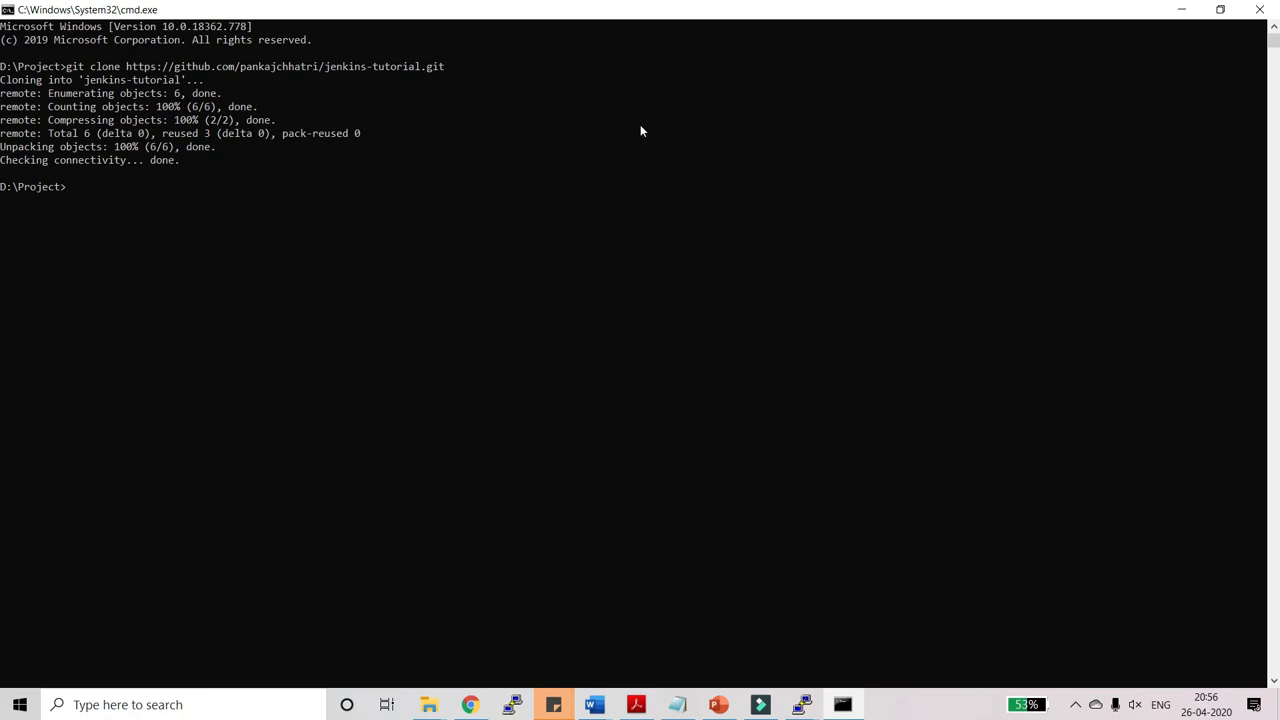
left_click(1180, 11)
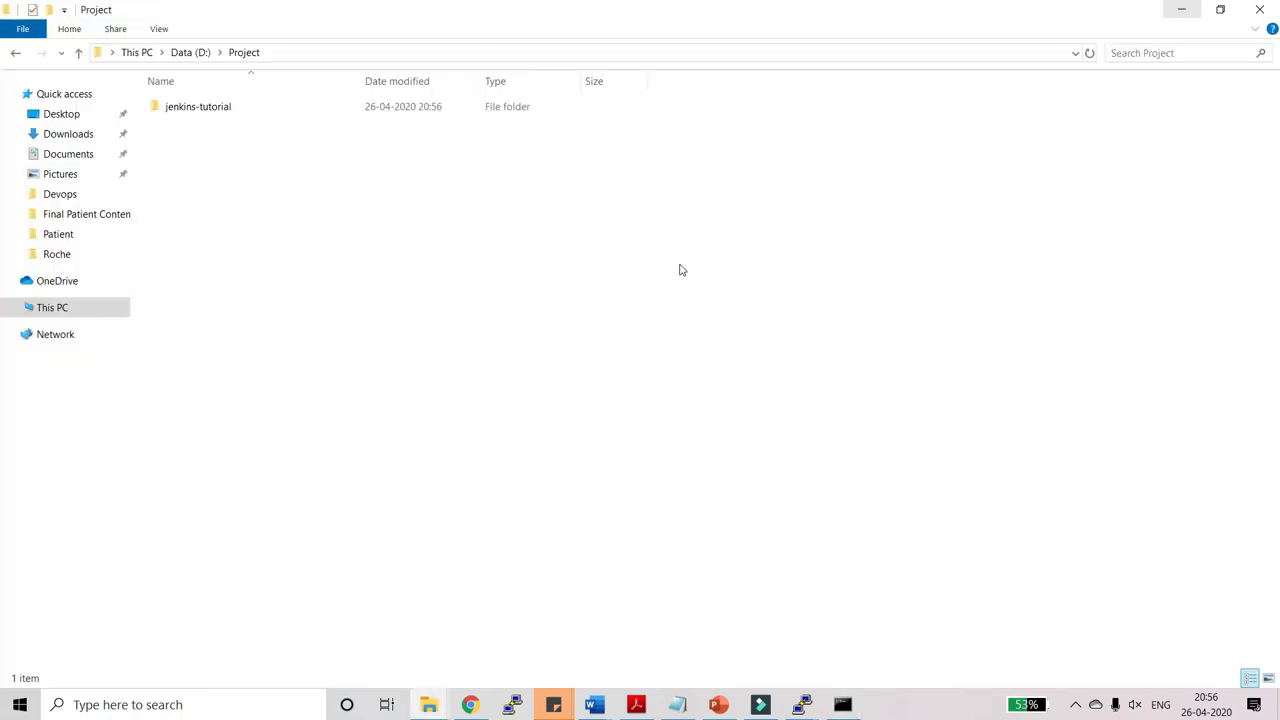
Open the cloned jenkins-tutorial folder and open its index file with Notepad.
double_click(238, 107)
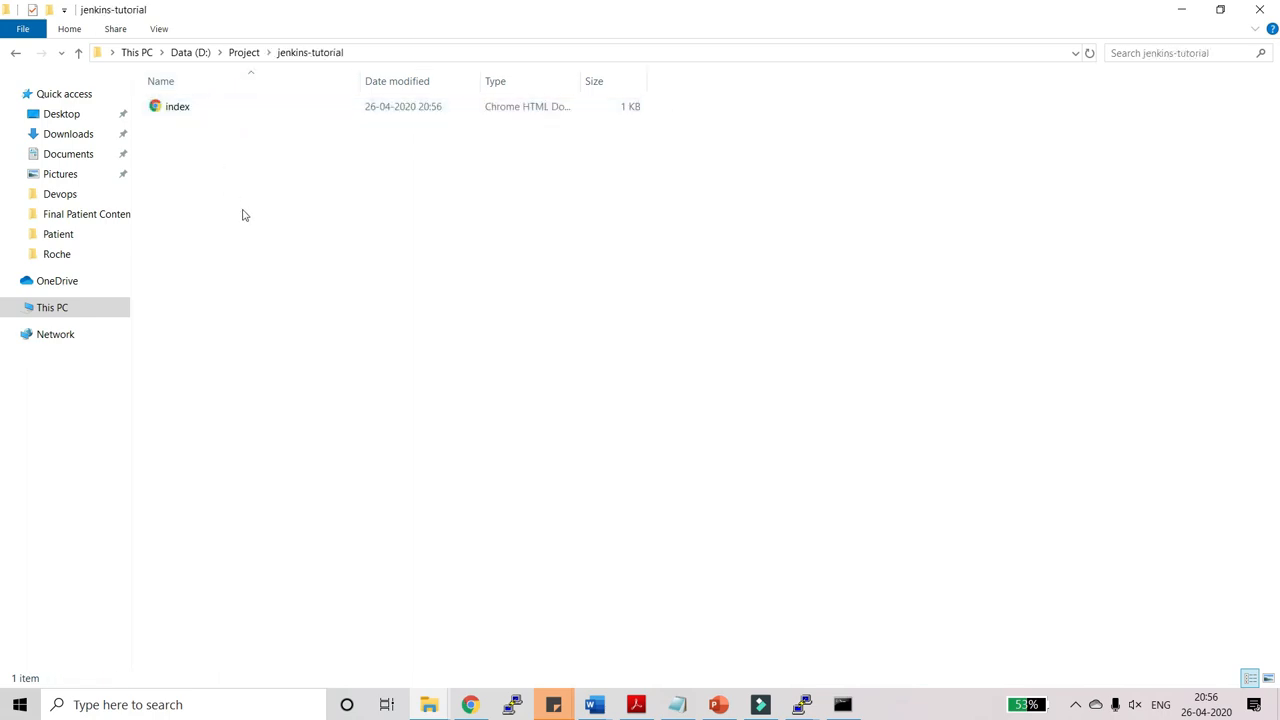
right_click(429, 106)
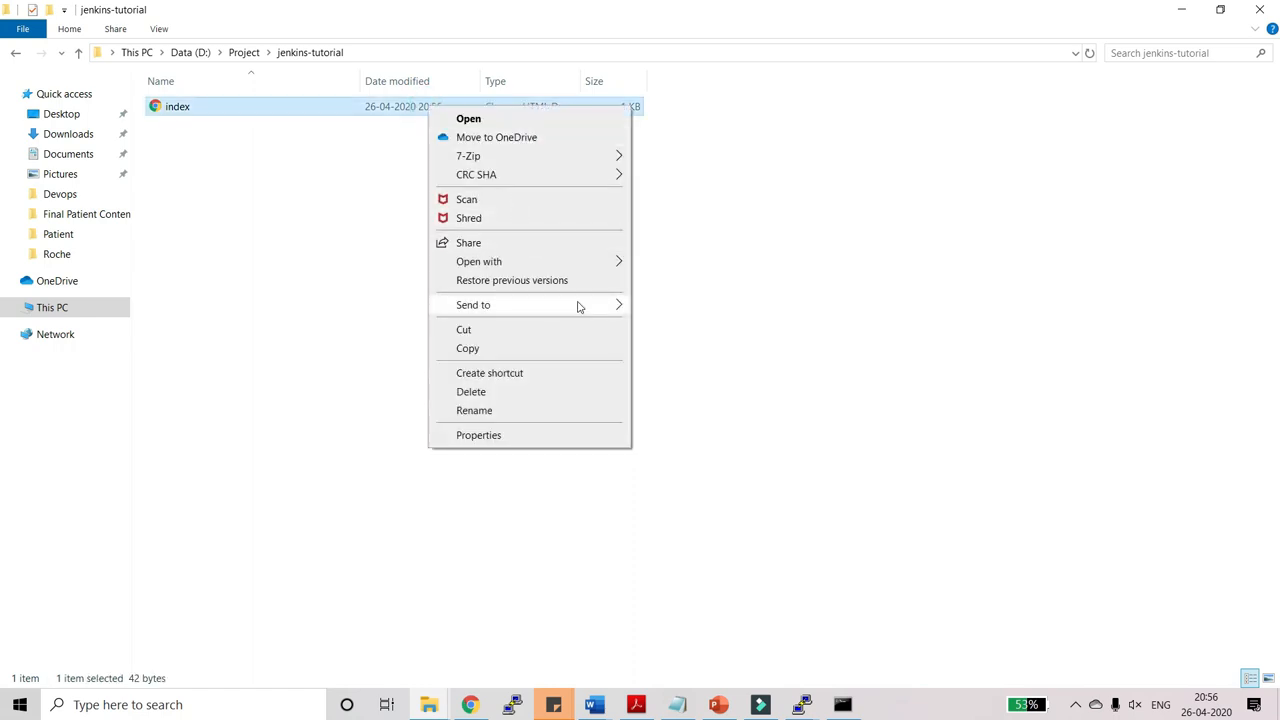
mouse_move(582, 270)
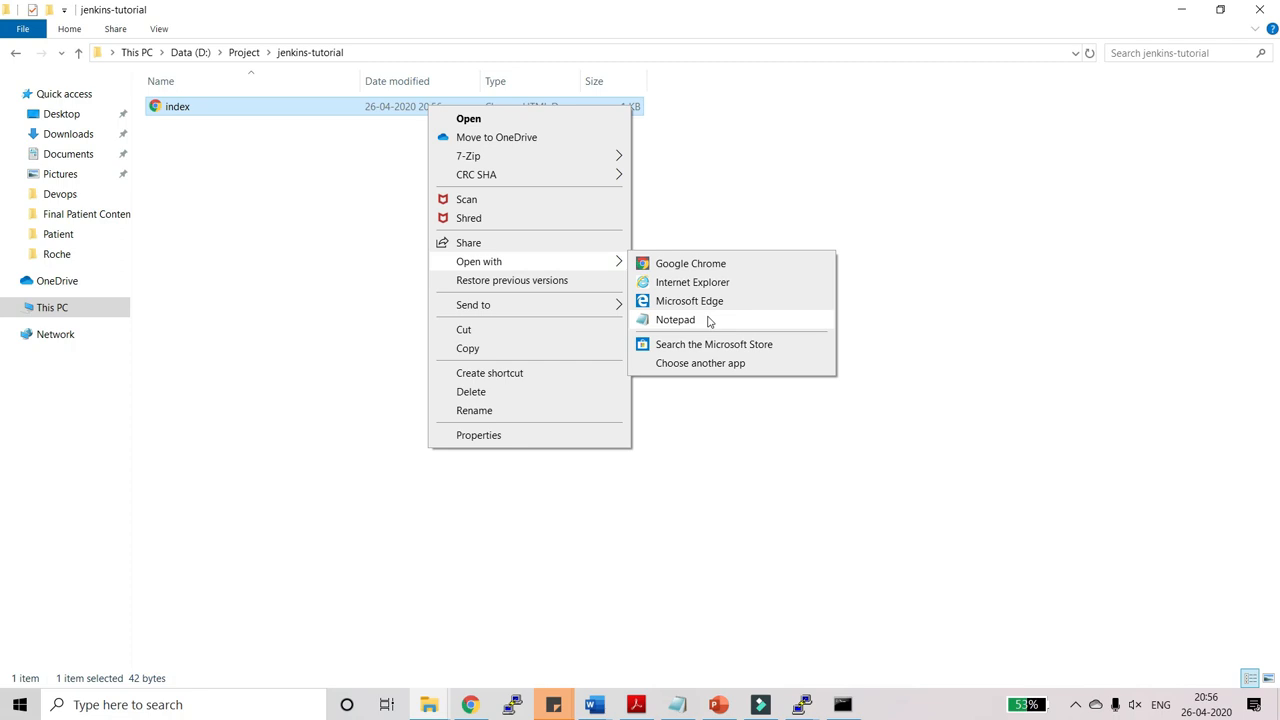
left_click(705, 319)
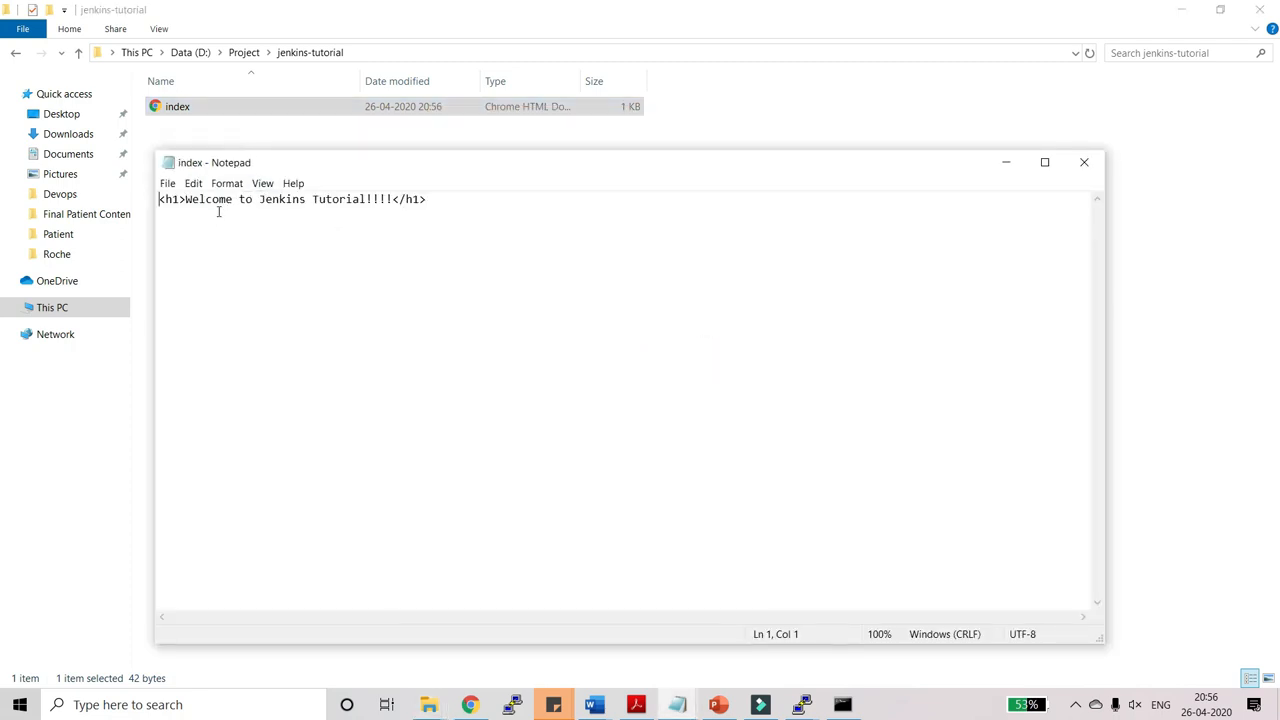
Replace 'Jenkins' with 'devops' in the heading and save index.html.
double_click(274, 201)
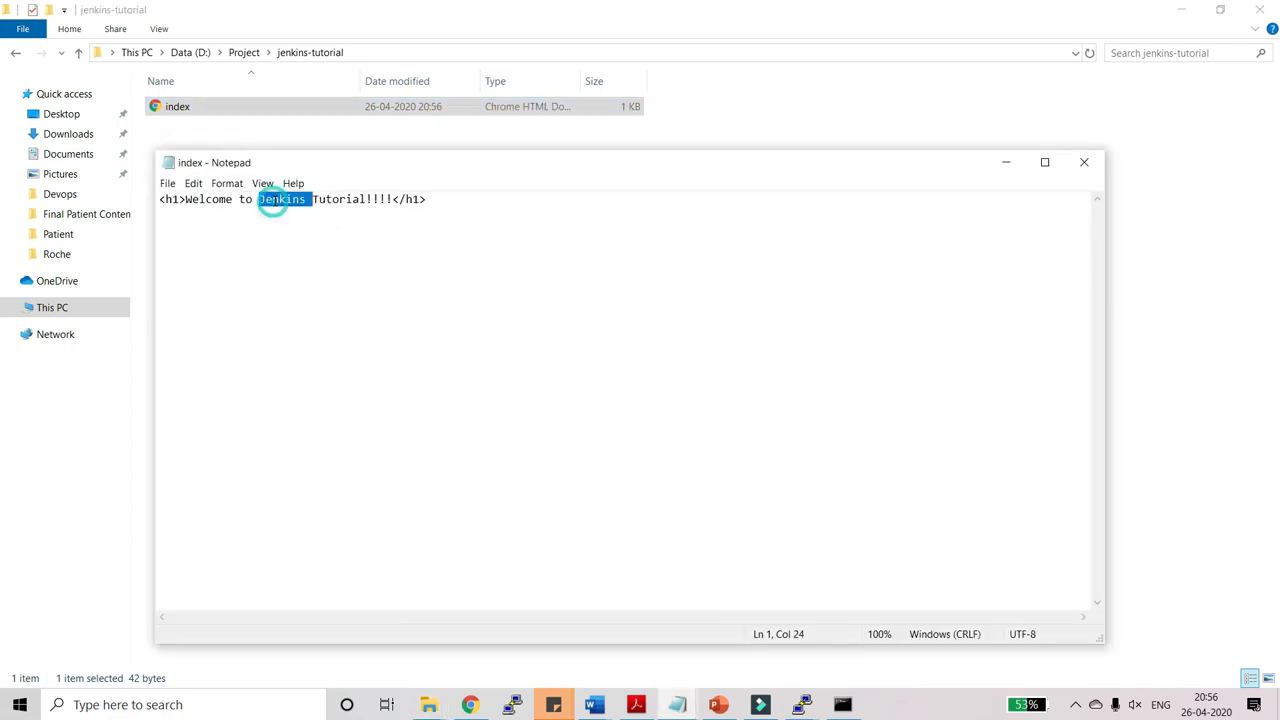
type("devops")
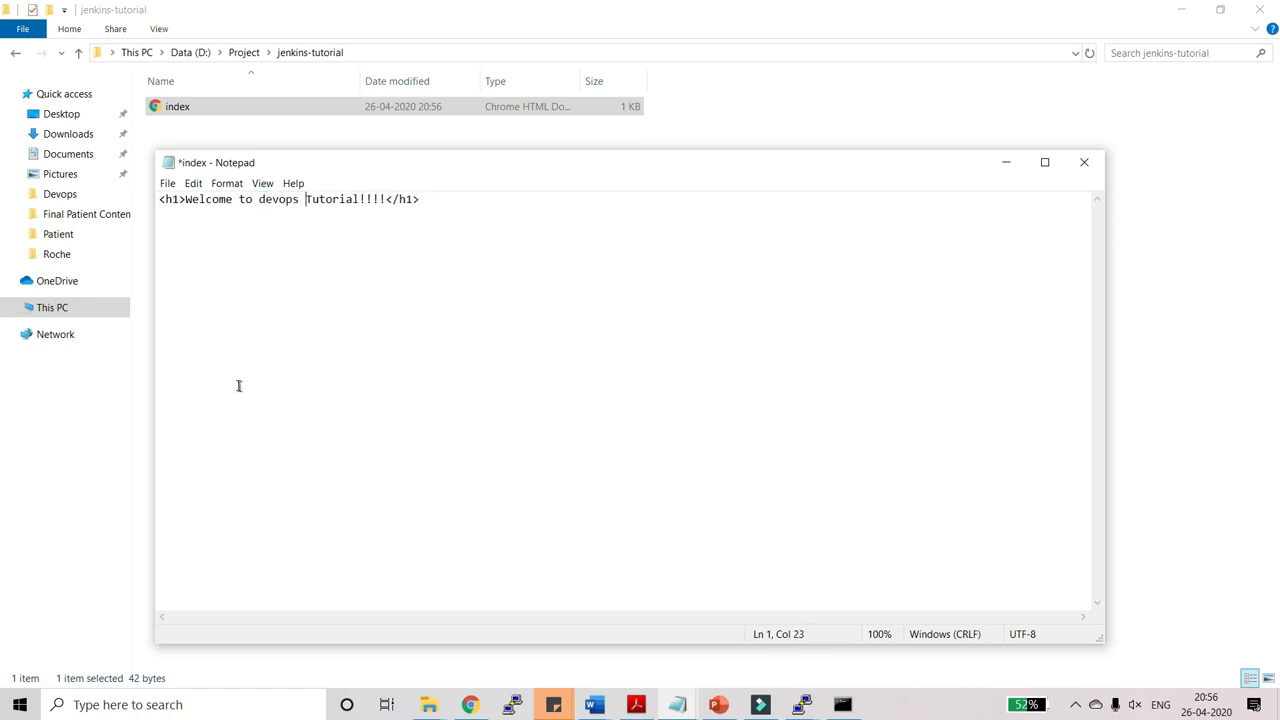
key("ctrl+s")
left_click(842, 704)
In the jenkins-tutorial folder, check git status and stage all changes with git add.
left_click(494, 293)
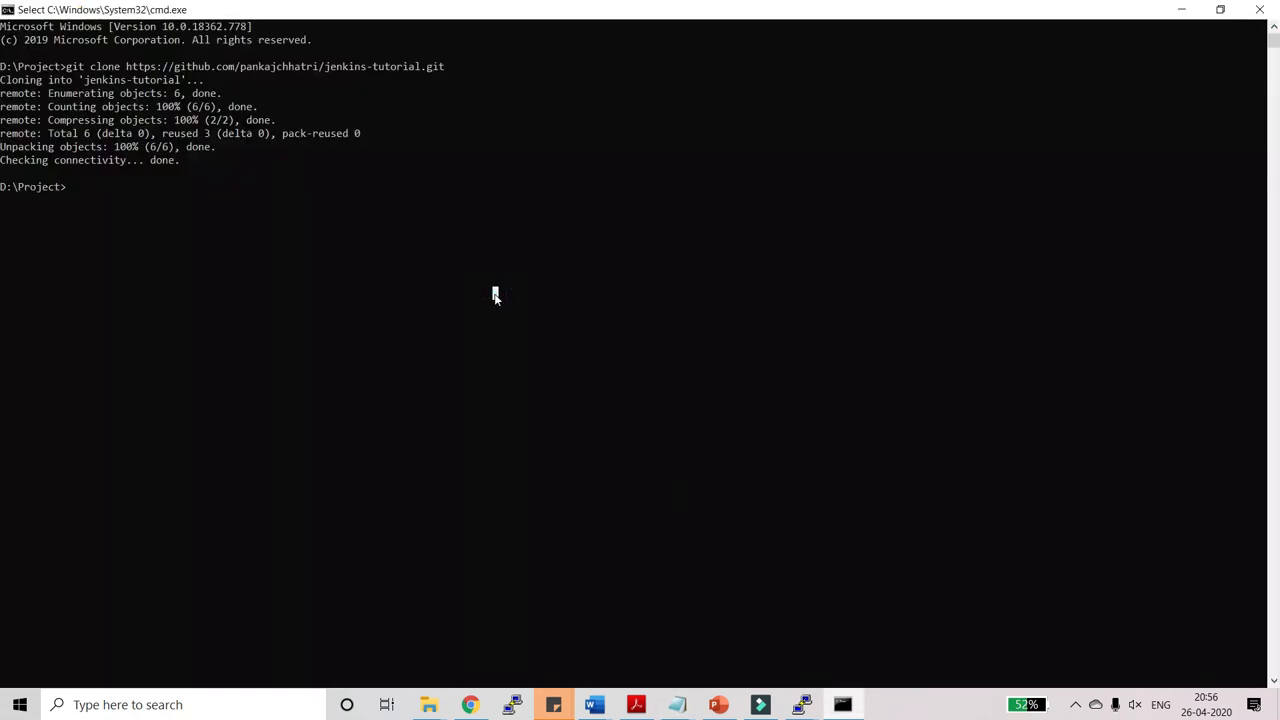
type("cd jenkins-tutorial")
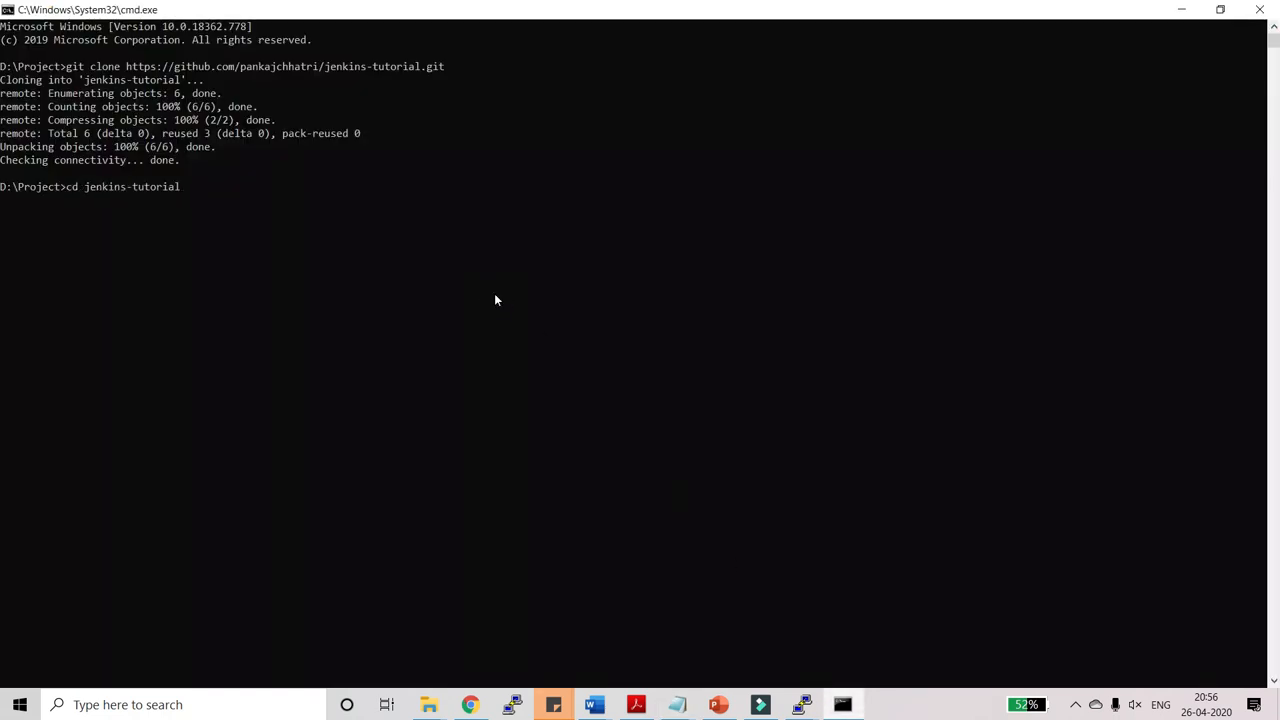
key("Return")
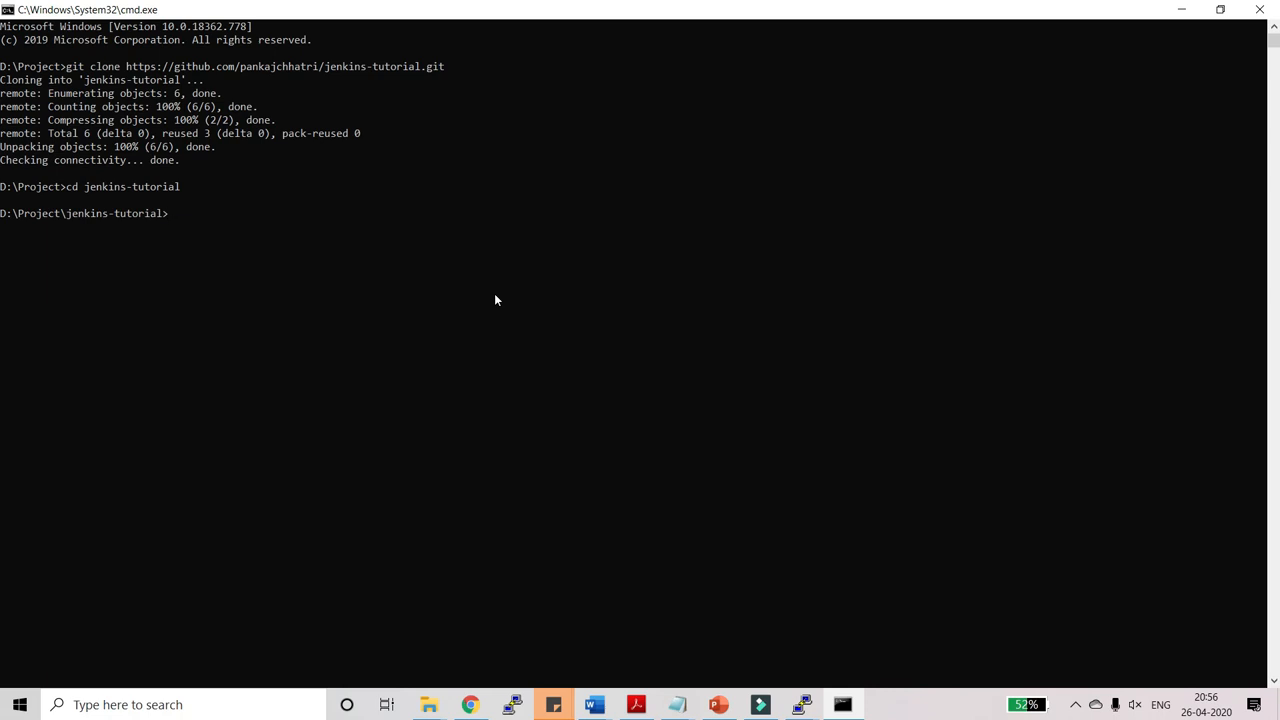
type("git status")
key("Return")
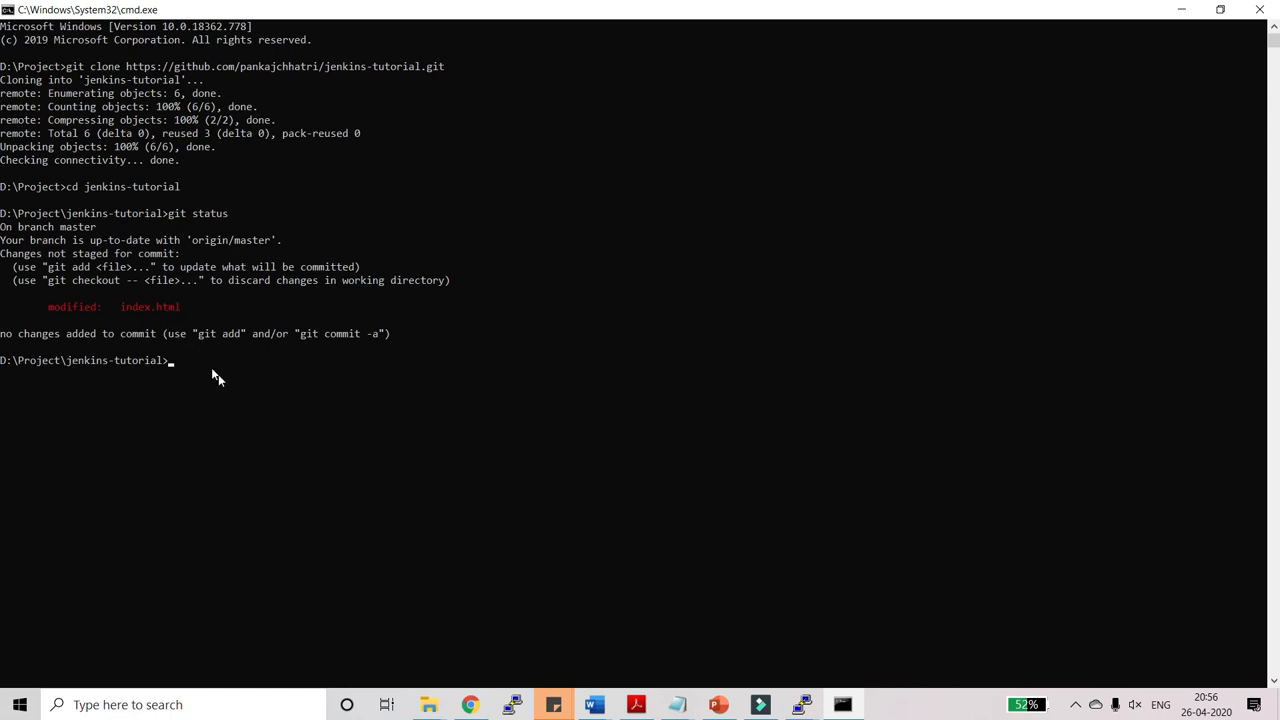
type("git add .")
key("Return")
type("git status")
key("Return")
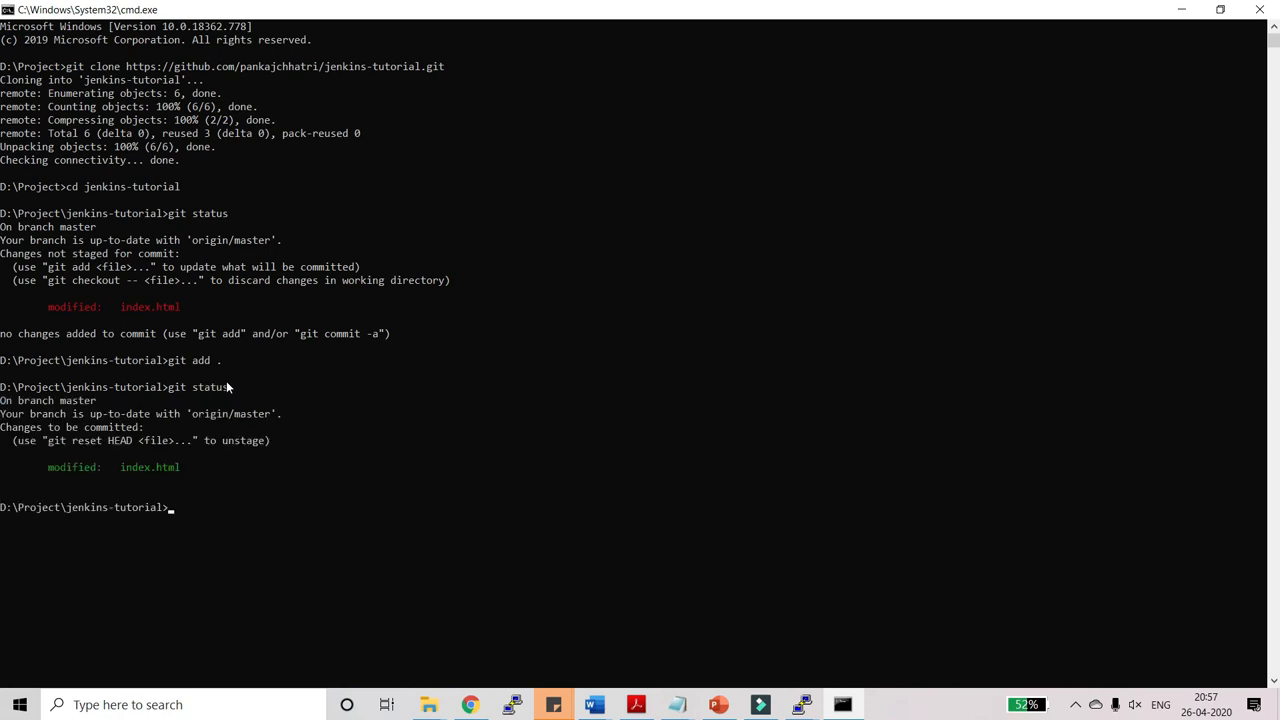
Commit the change with message 'index file modified' and run git push origin master.
type("git commit -m \"\"")
key("Left")
type("index file modie")
key("BackSpace")
type("fied")
key("Return")
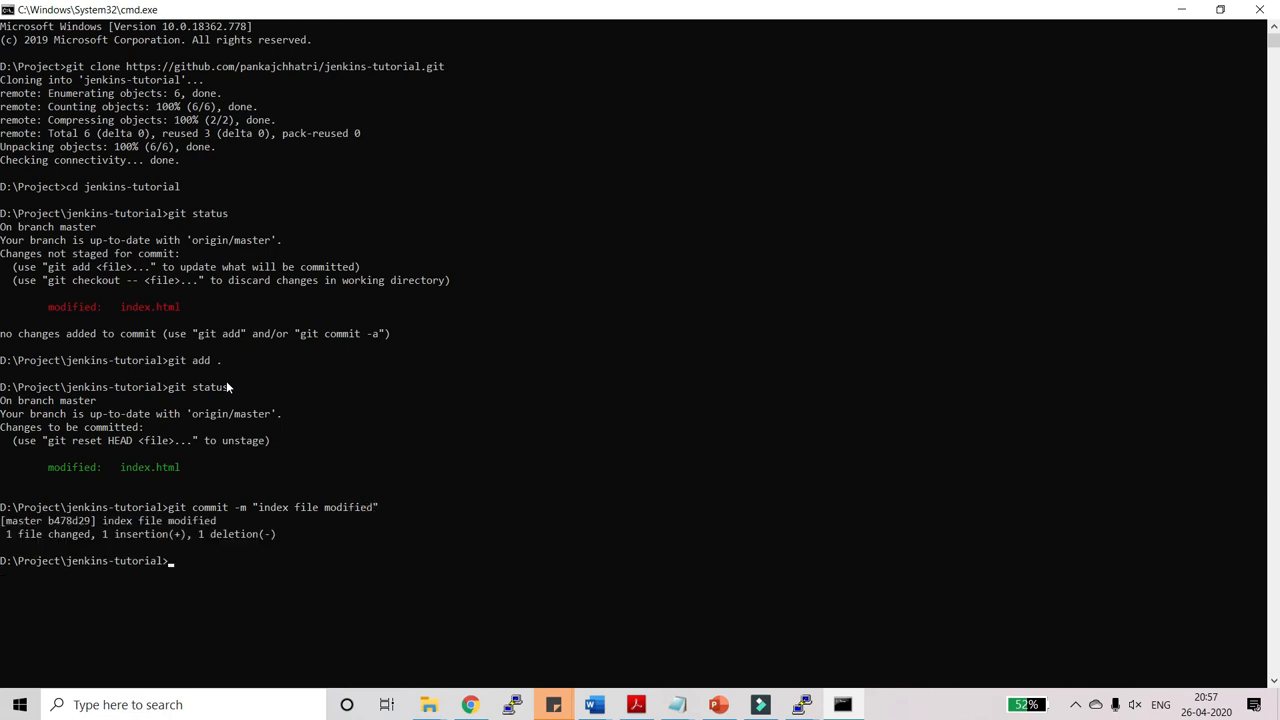
type("git push origin master")
key("Return")
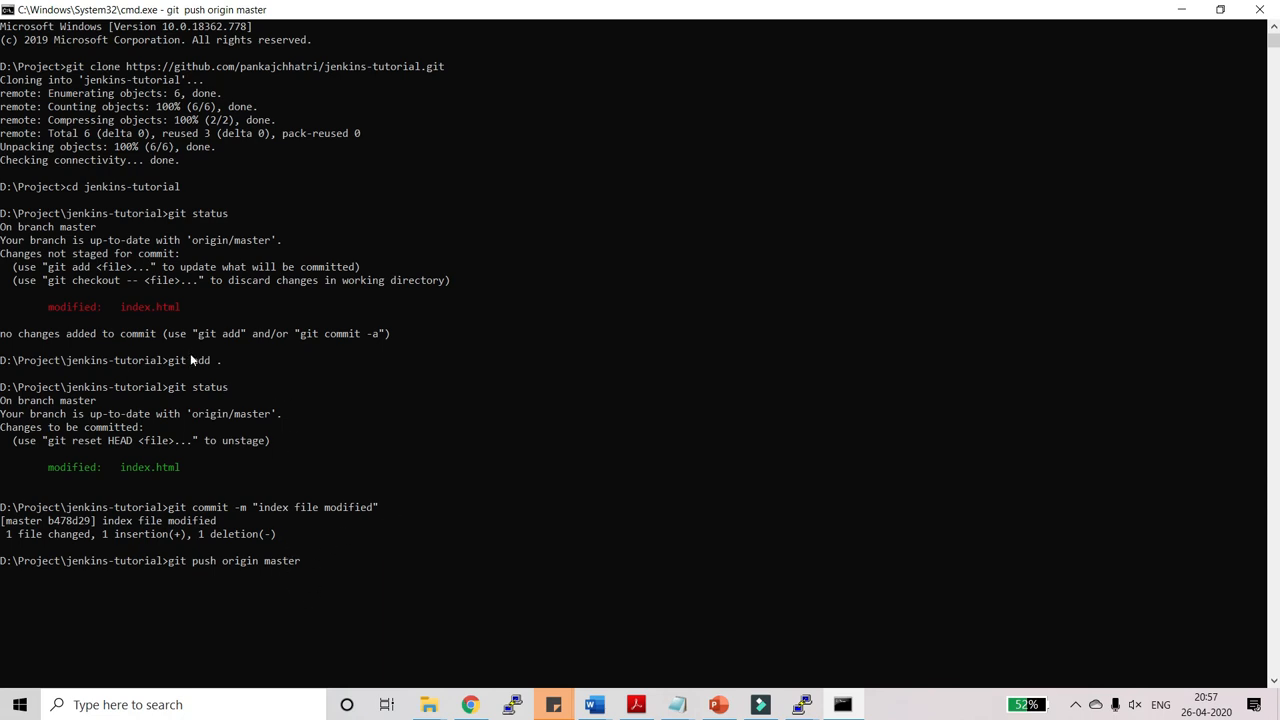
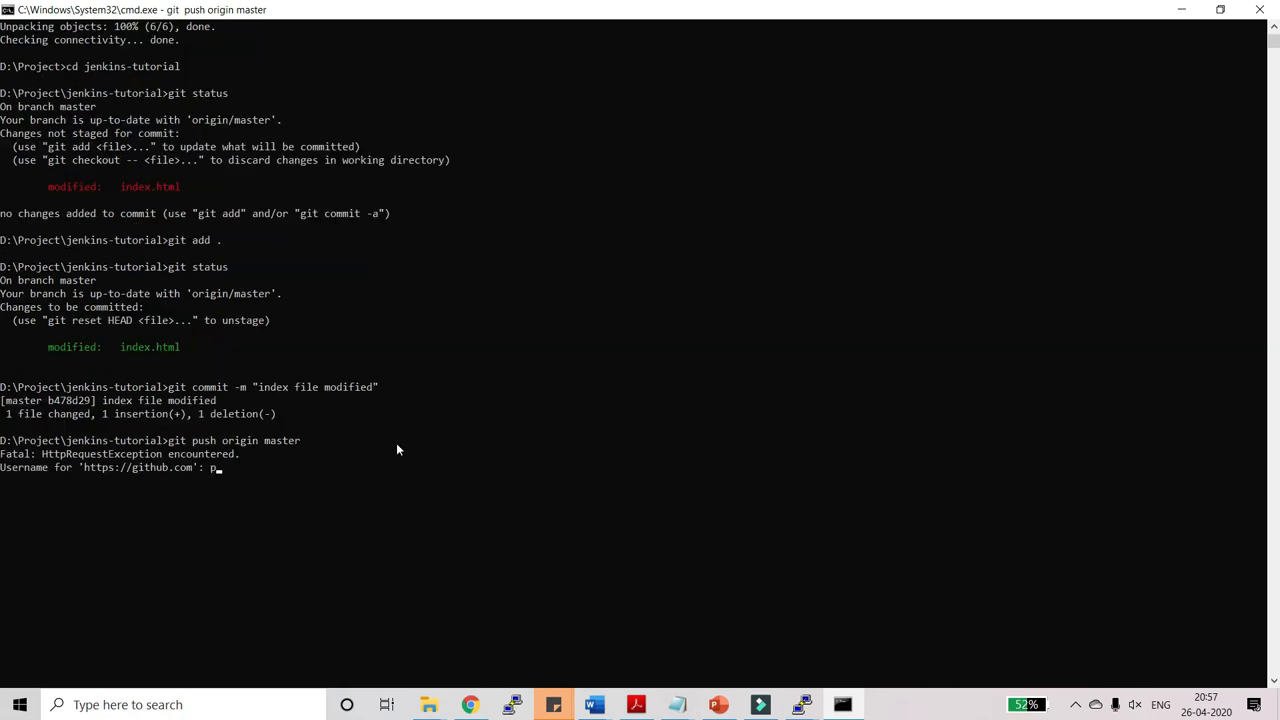
Authenticate the git push with the GitHub username and password, then minimize Command Prompt.
key("Return")
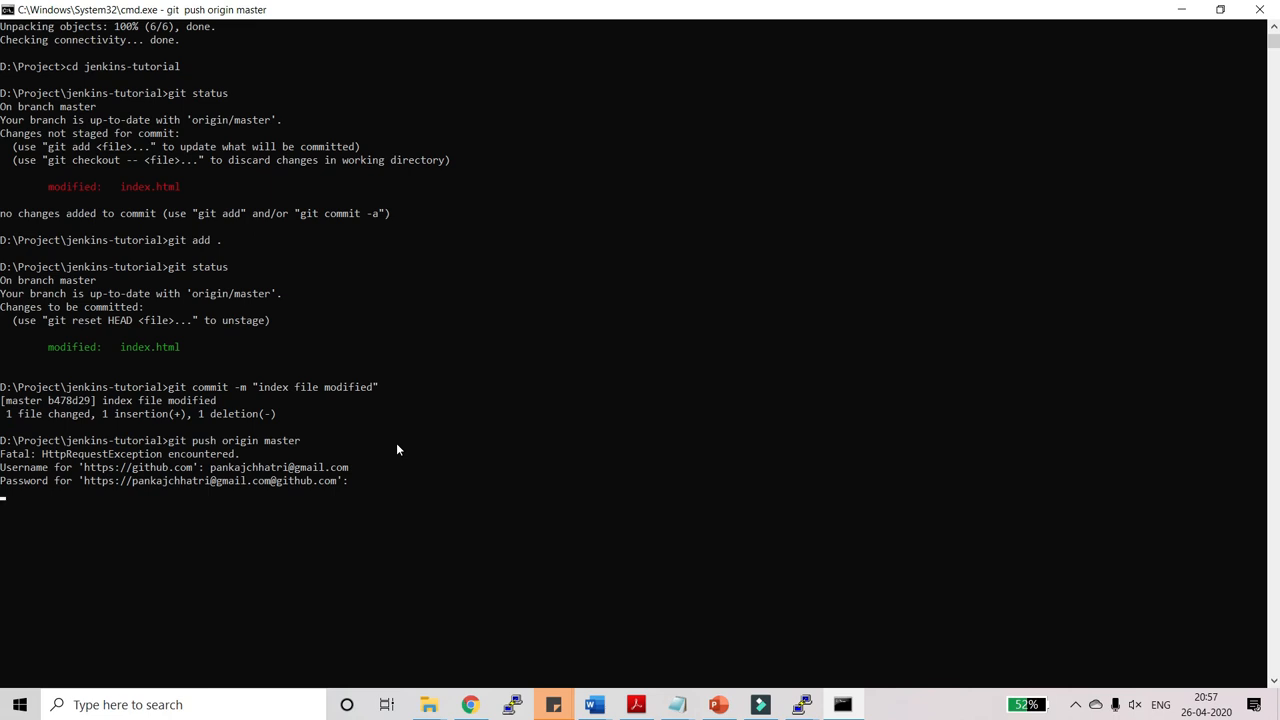
key("Return")
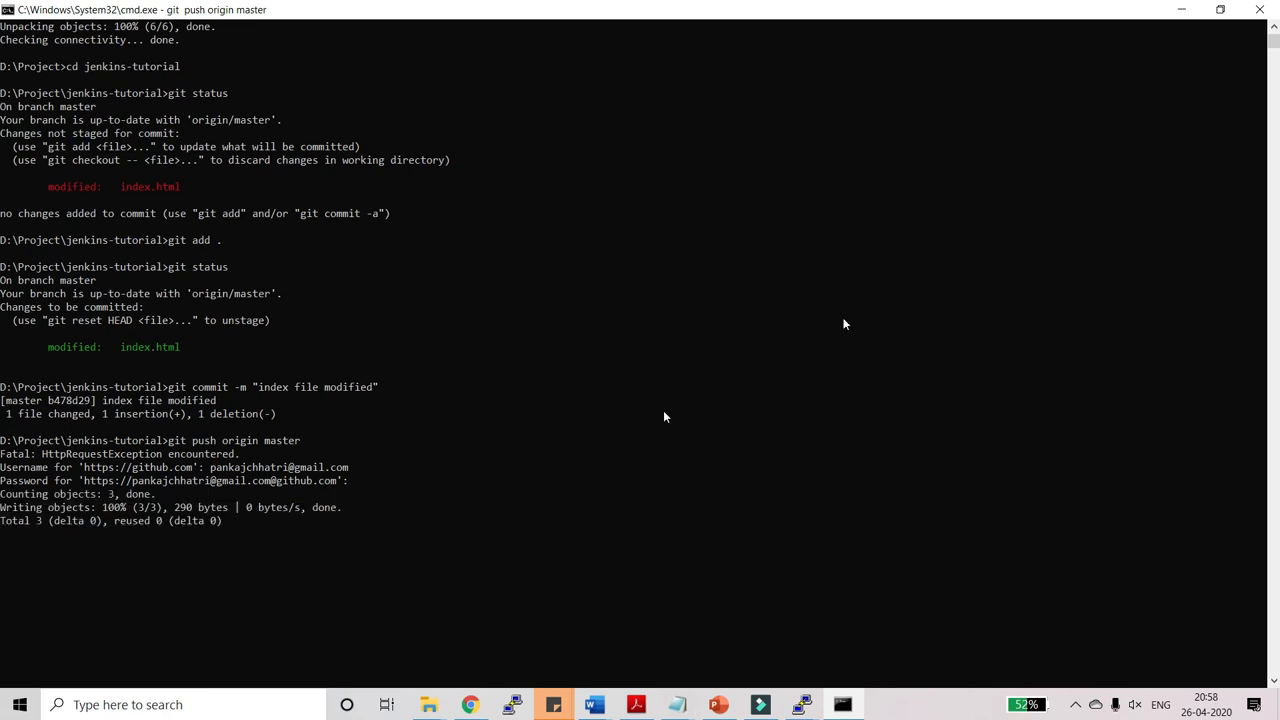
left_click(1180, 10)
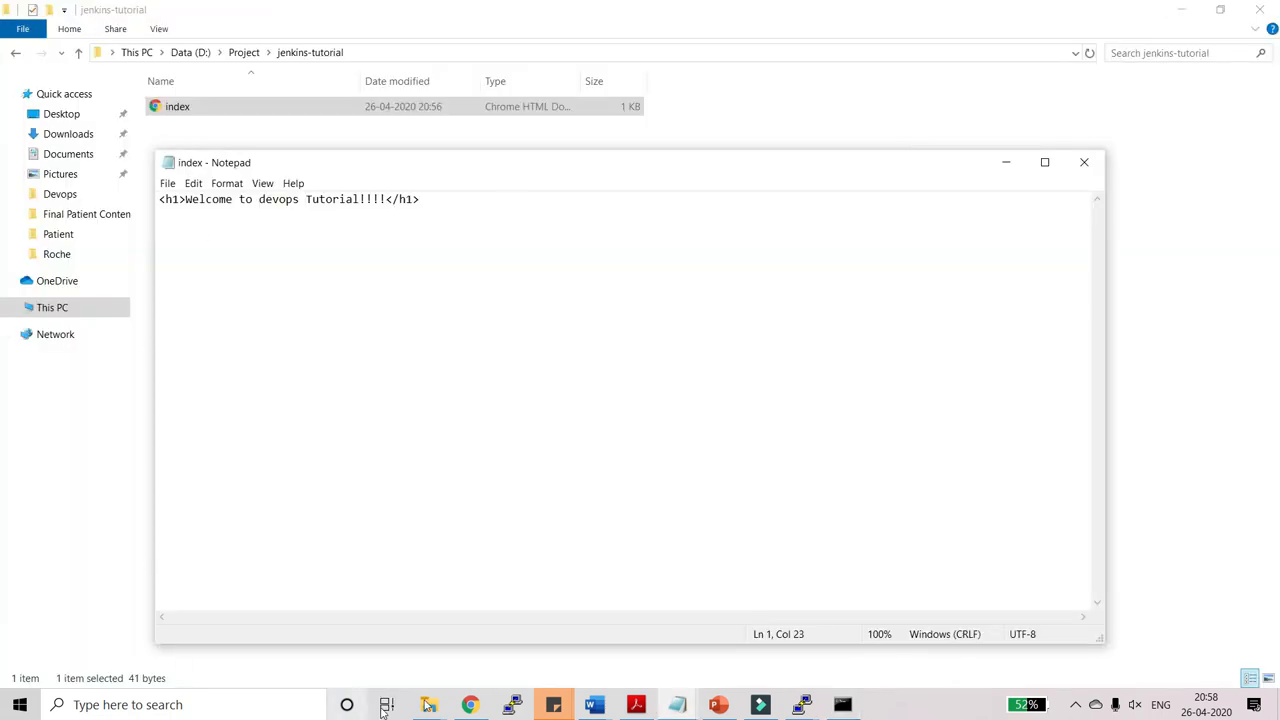
Reload the GitHub repository page in Chrome to confirm the index file modified commit arrived.
left_click(472, 706)
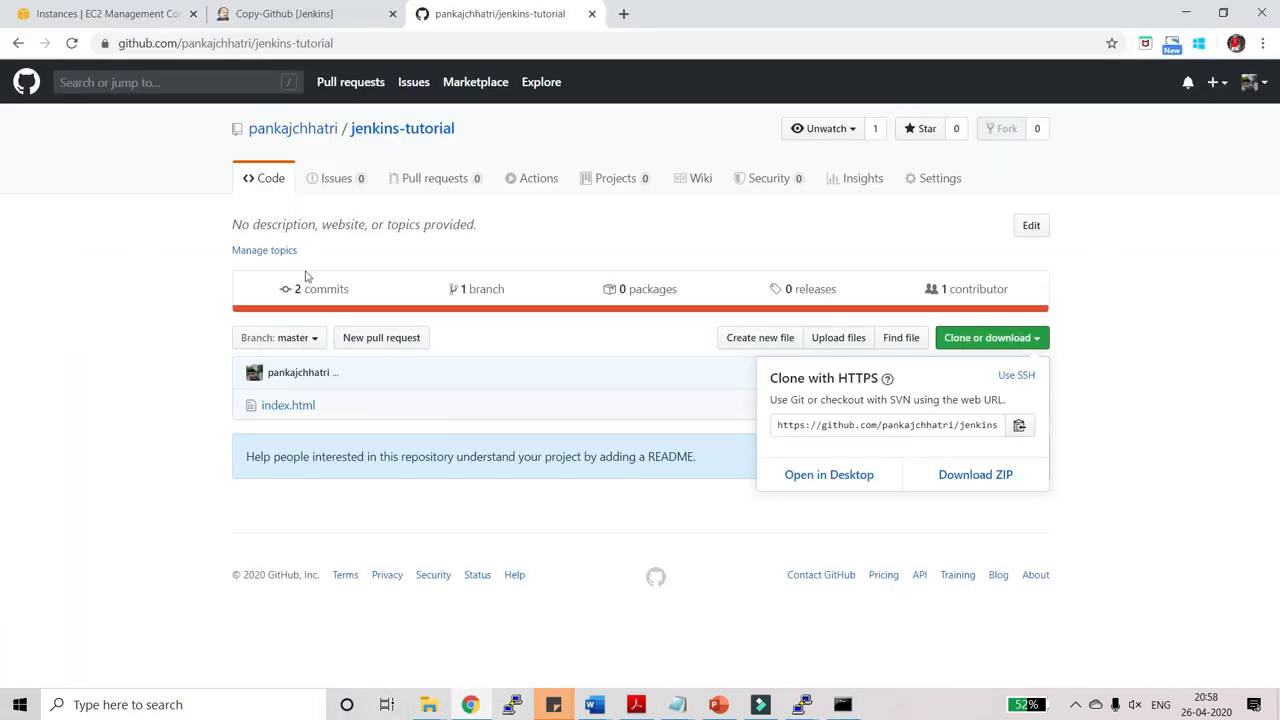
left_click(385, 131)
left_click(400, 134)
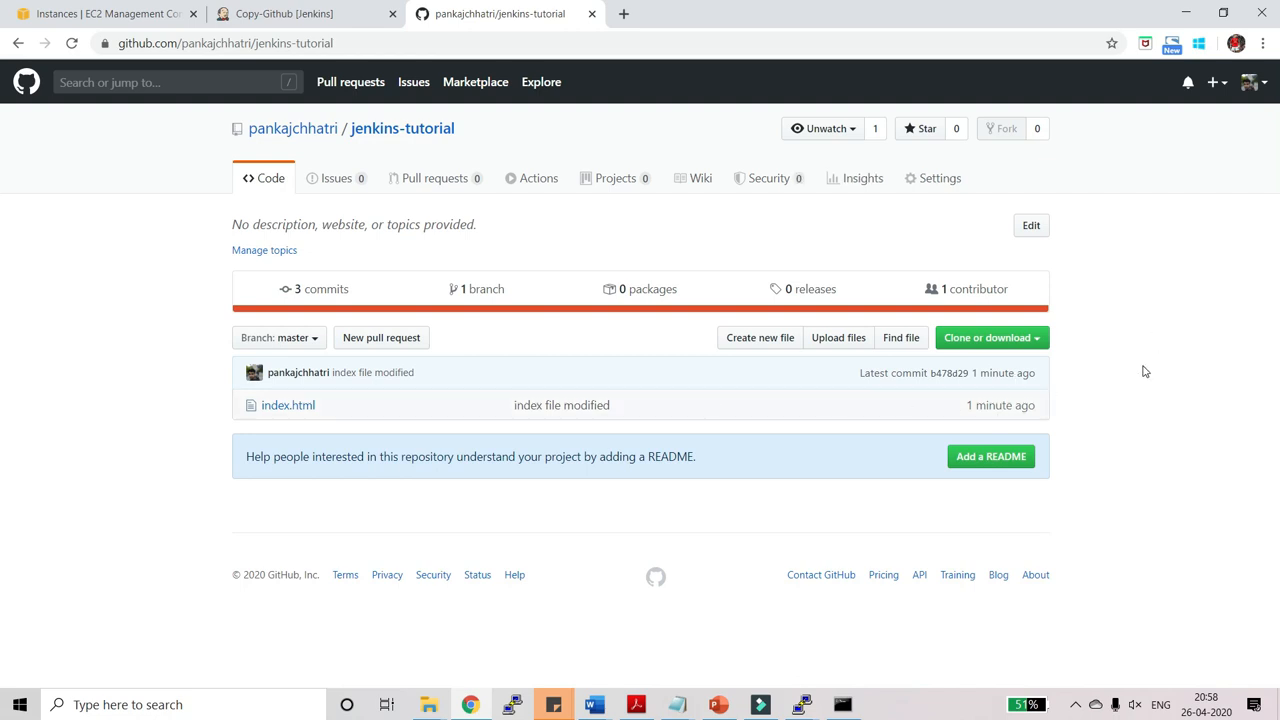
Check that the Copy-Github Jenkins job built #4, then bring the agent's PuTTY terminal forward.
left_click(266, 12)
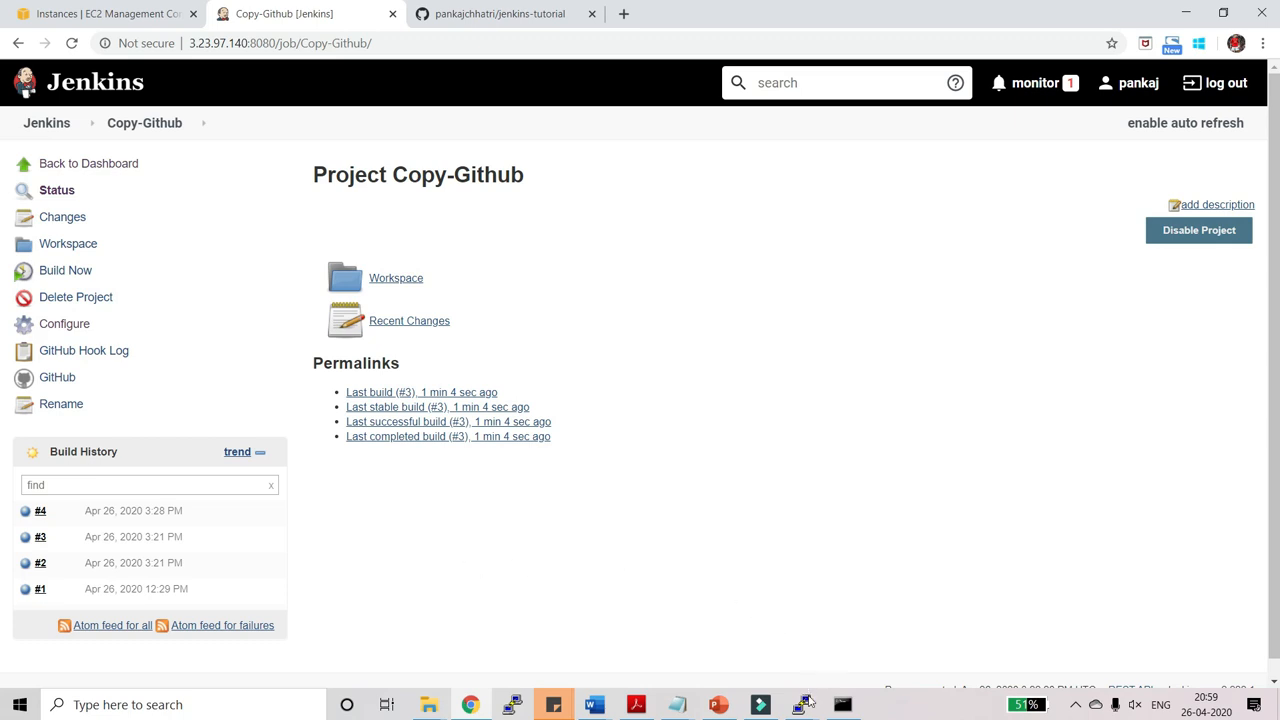
mouse_move(808, 704)
left_click(838, 624)
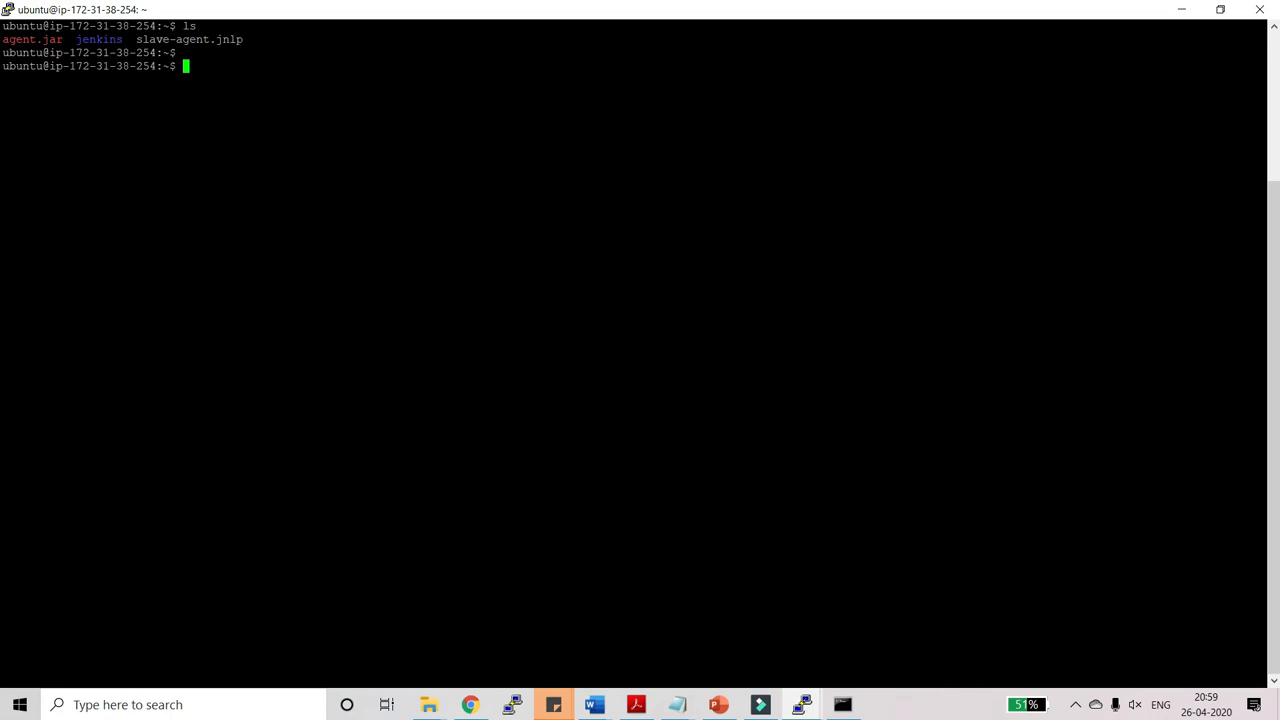
Navigate into jenkins/workspace on the agent and list the job folders there.
type("cd jenkins")
key("Return")
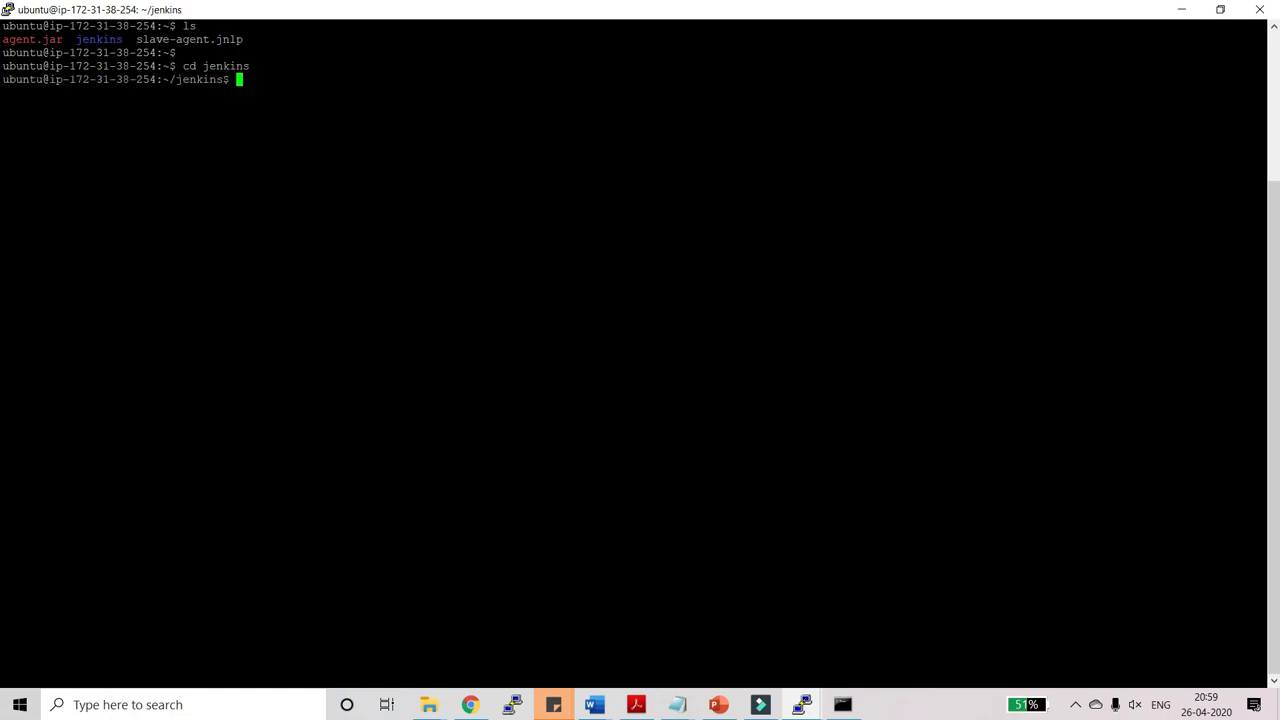
type("ls")
key("Return")
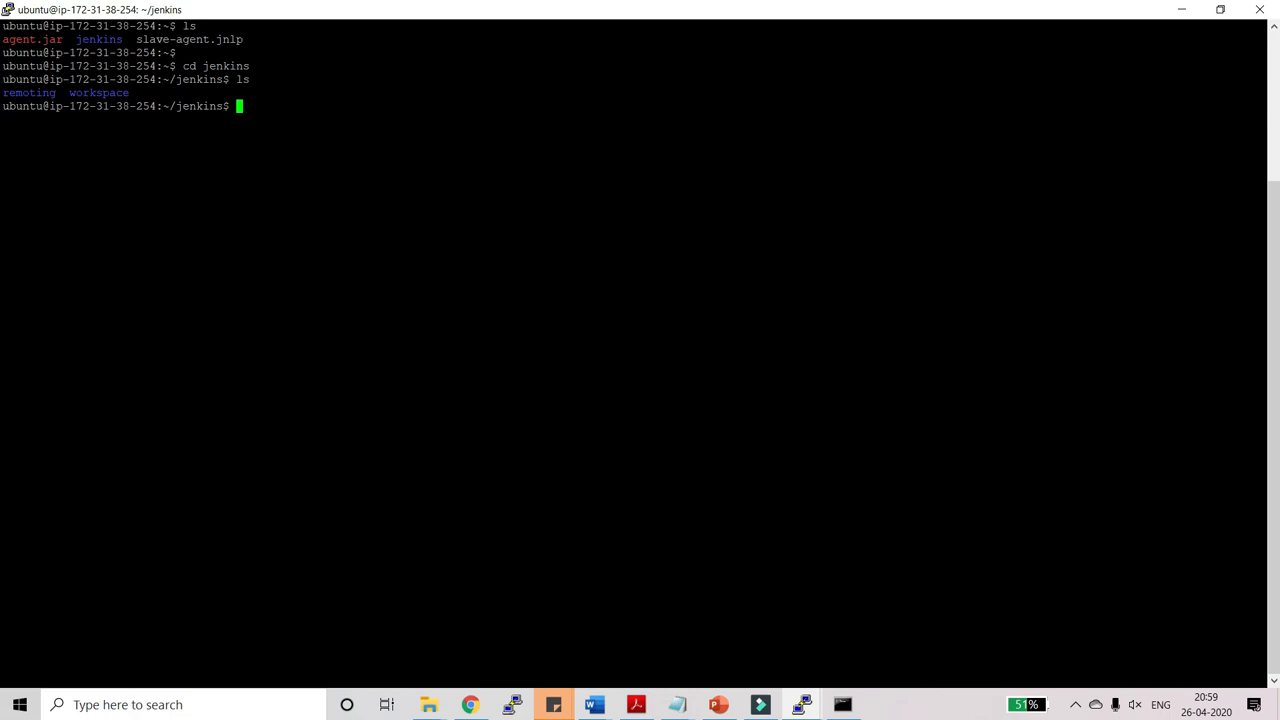
type("cd workspace")
key("Return")
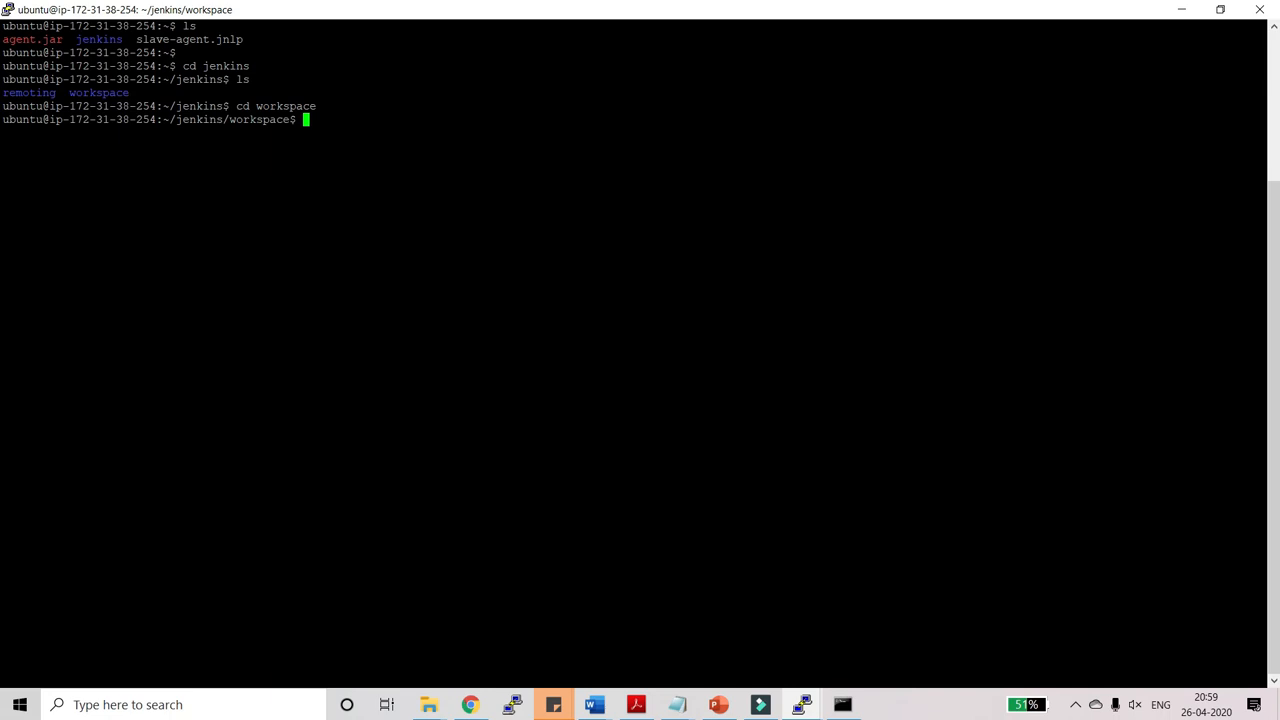
type("ls")
key("Return")
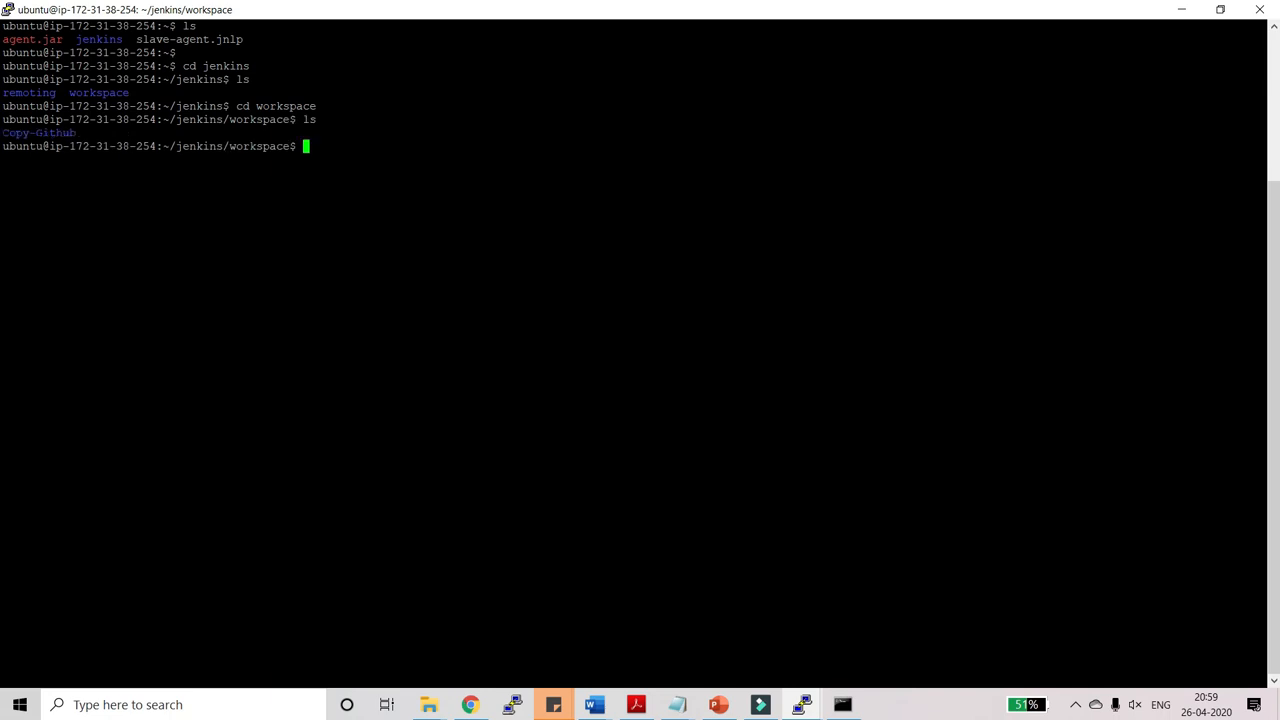
Enter the Copy-Github workspace, list its files, and open index.html in nano.
type("cd Copy-github")
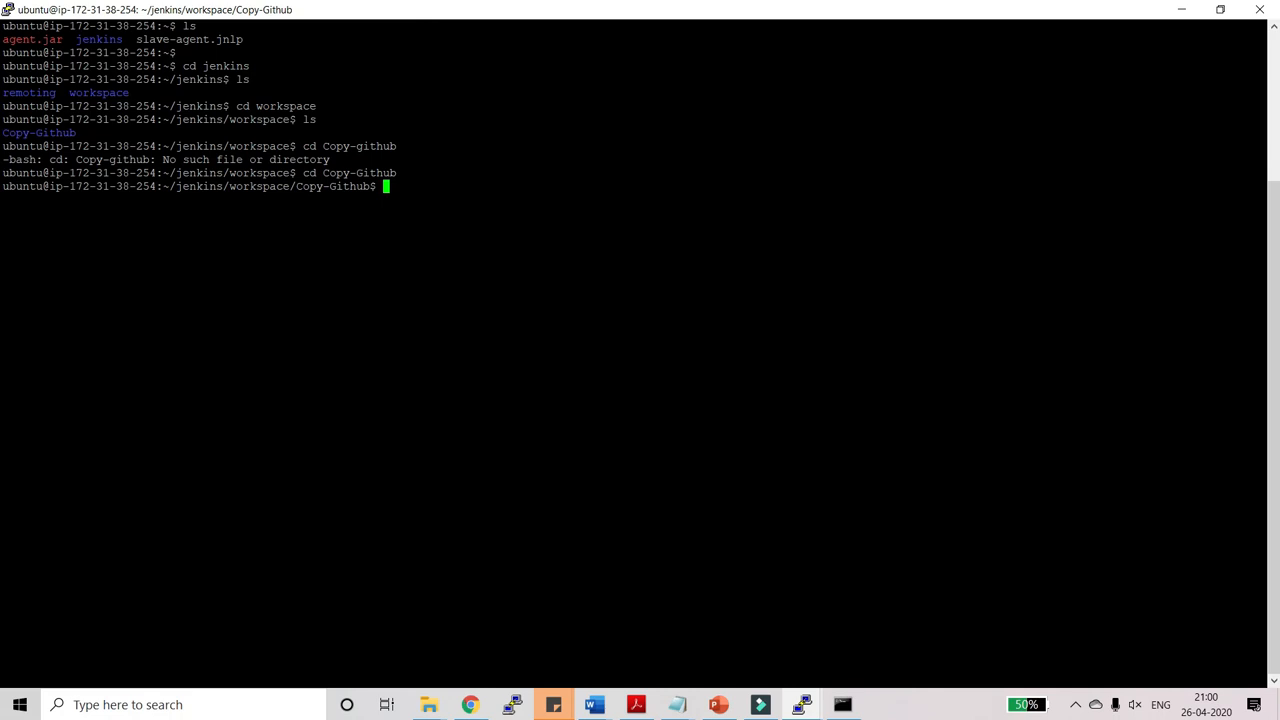
type("ls")
key("Return")
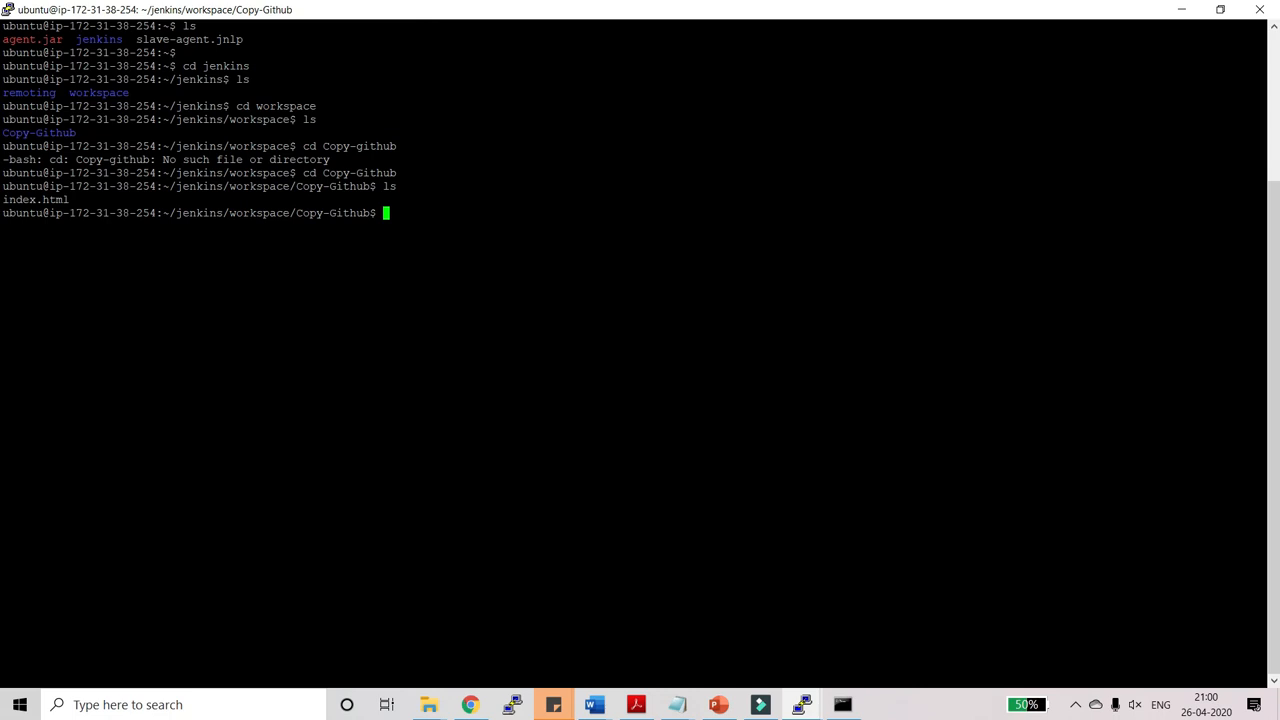
type("nono in")
key("Tab")
key("Return")
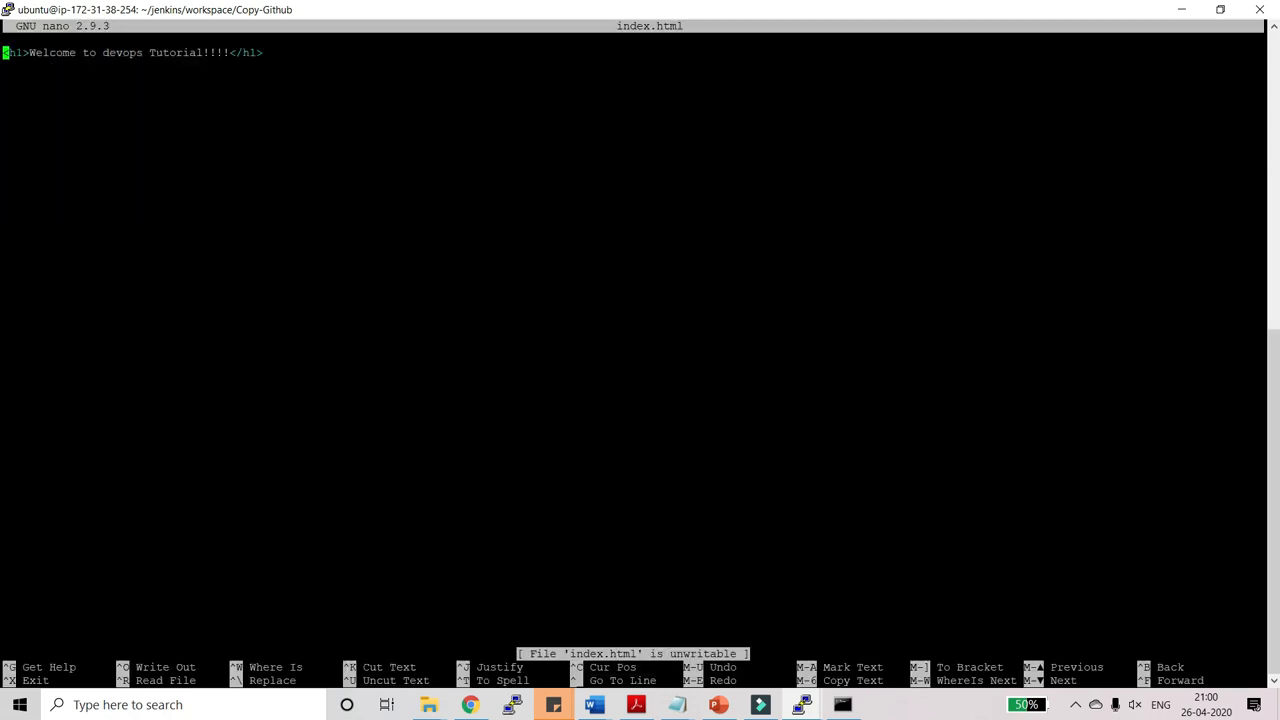